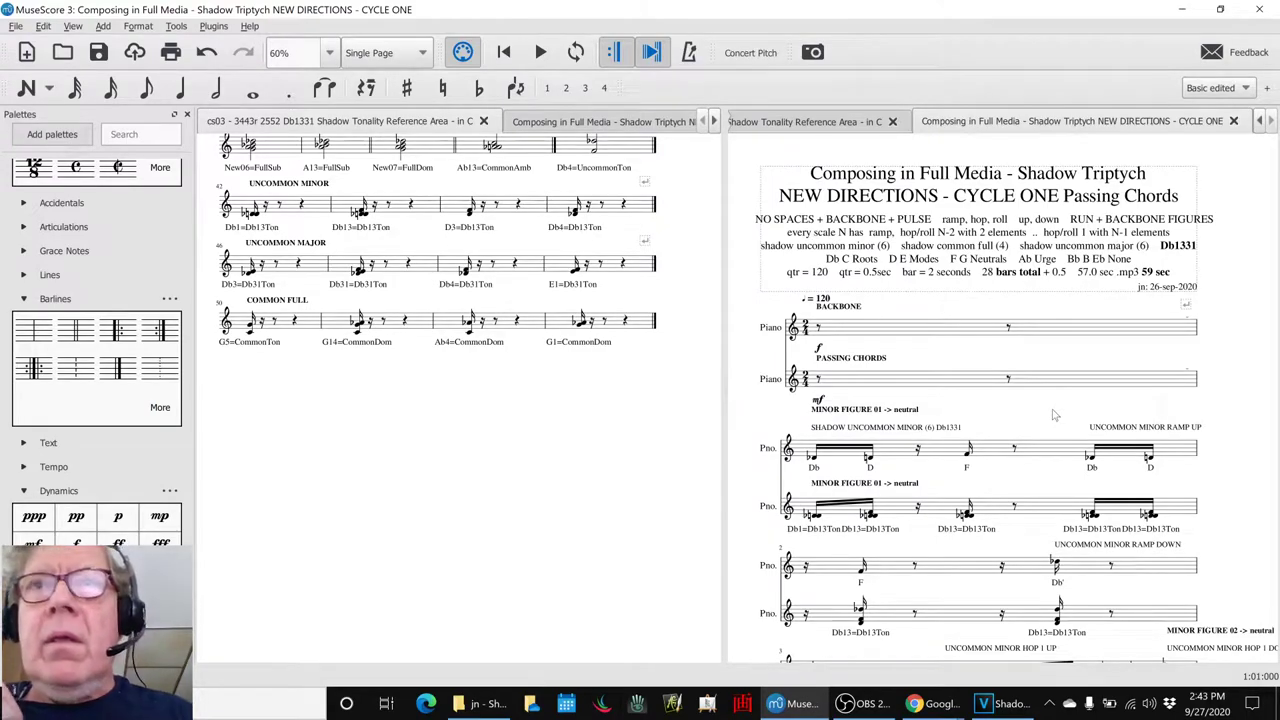
Step: Play the opening of the Passing Chords score, stop it, and return to the start
key("space")
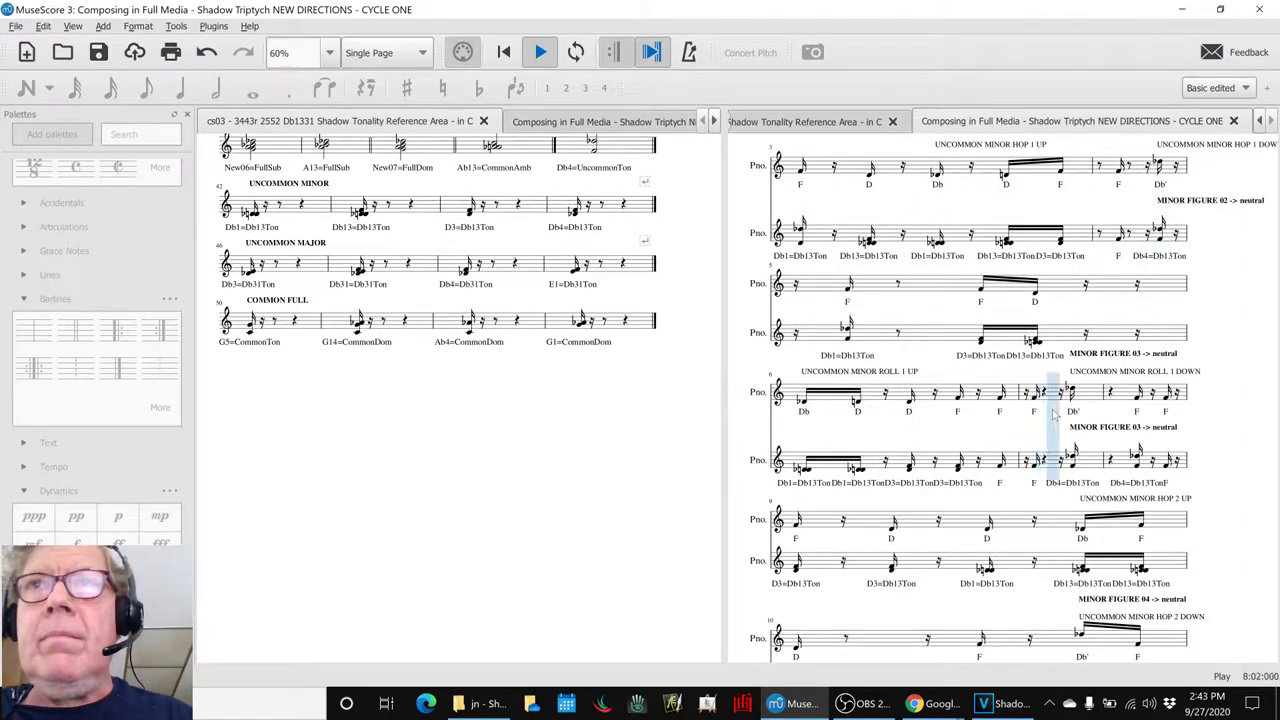
key("space")
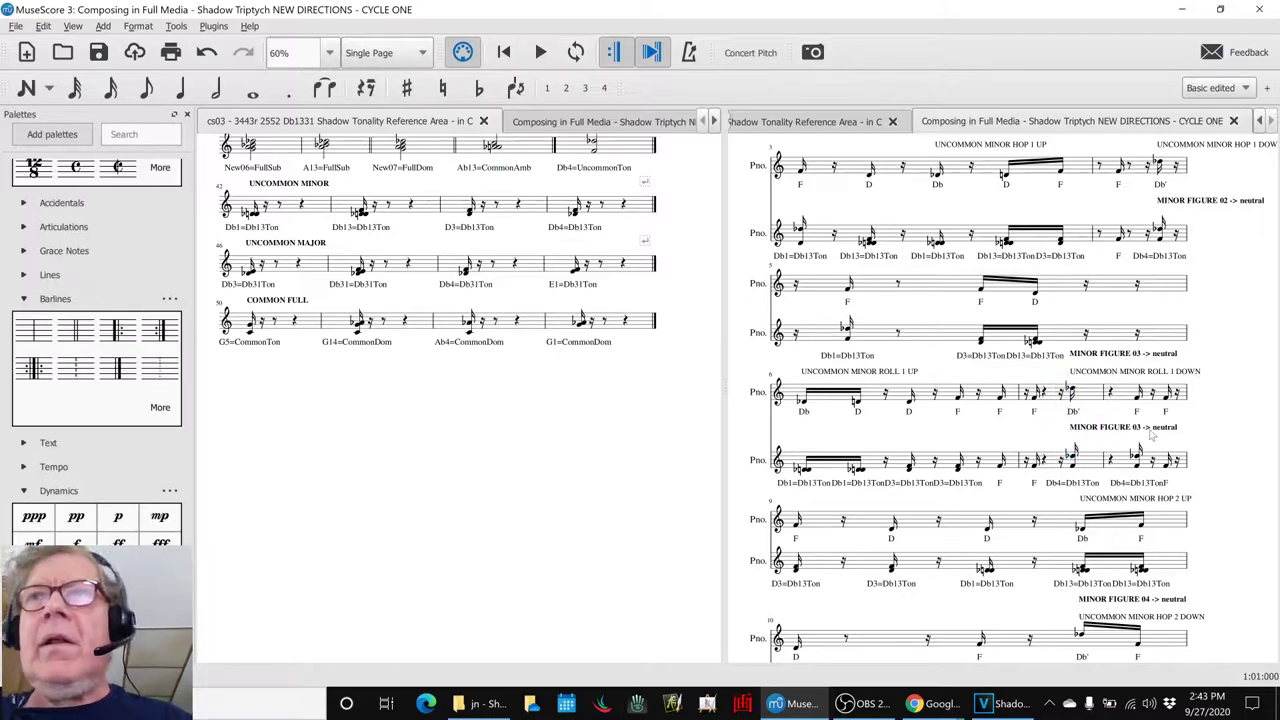
key("ctrl+Home")
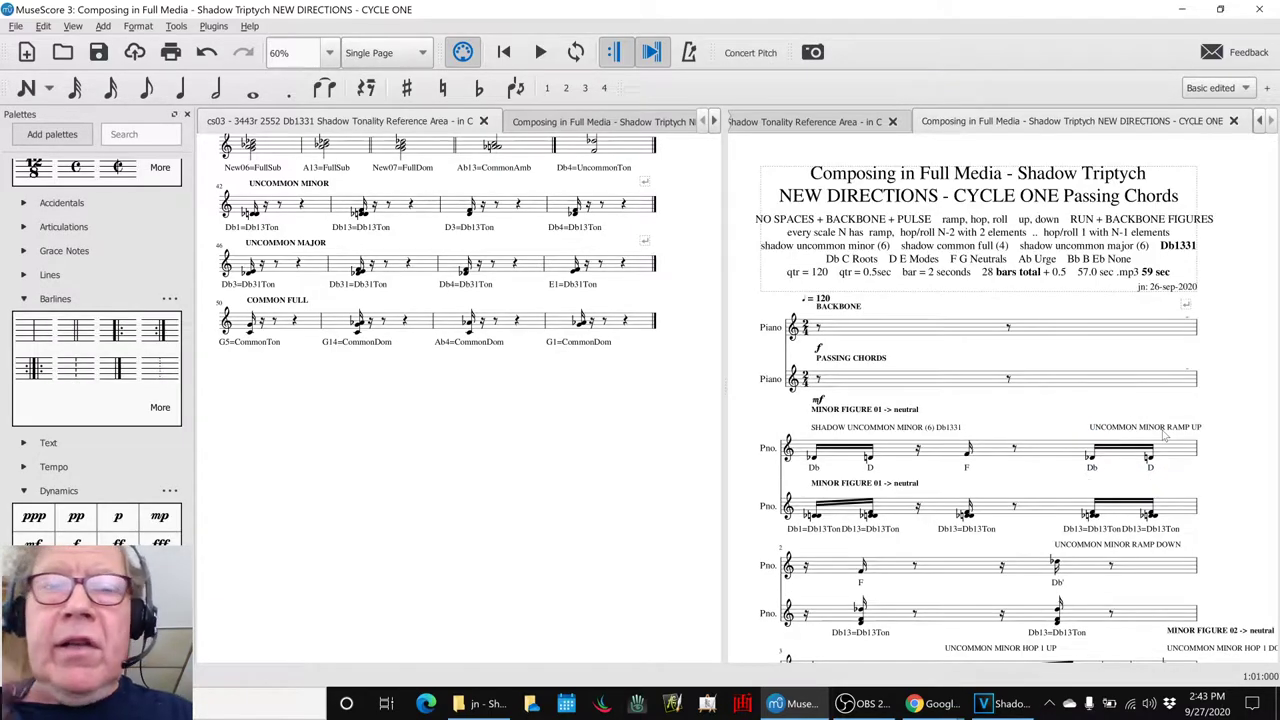
Step: Hide OBS and bring the Google Sheets notes window to the front
key("alt+Tab")
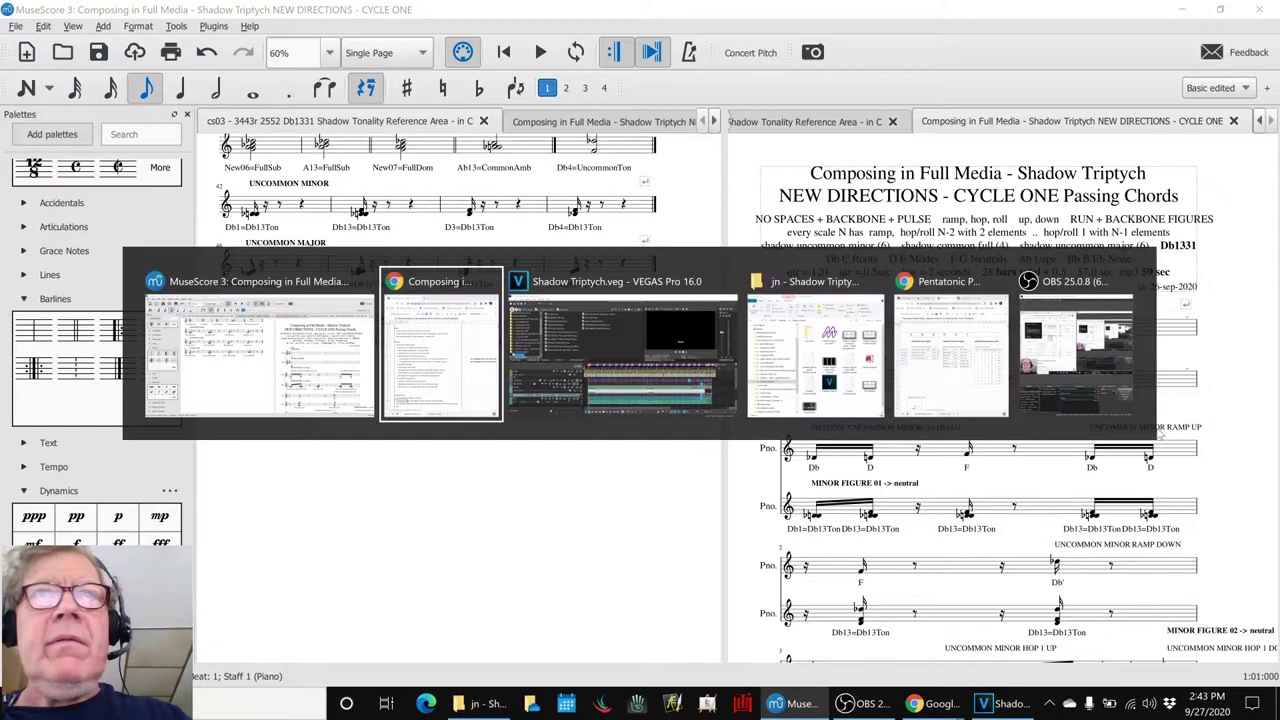
key("alt+Tab")
key("alt+Tab")
key("alt+Tab")
key("alt+Tab")
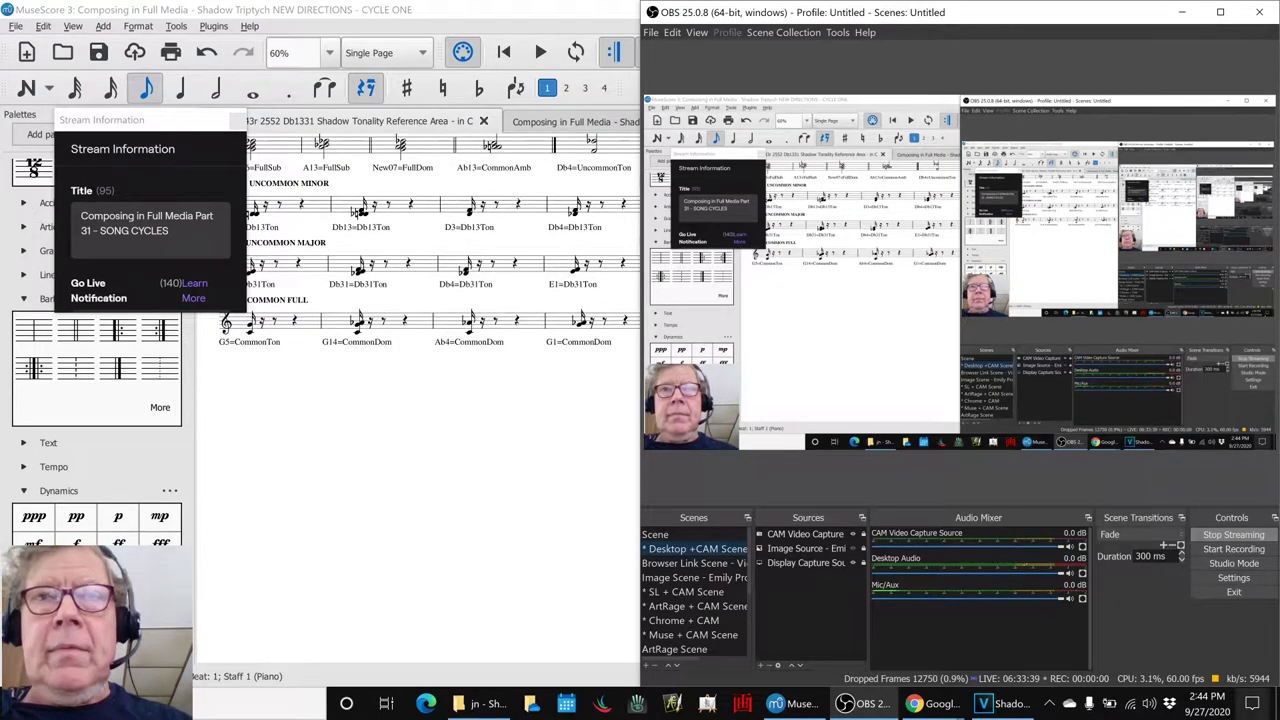
left_click(851, 704)
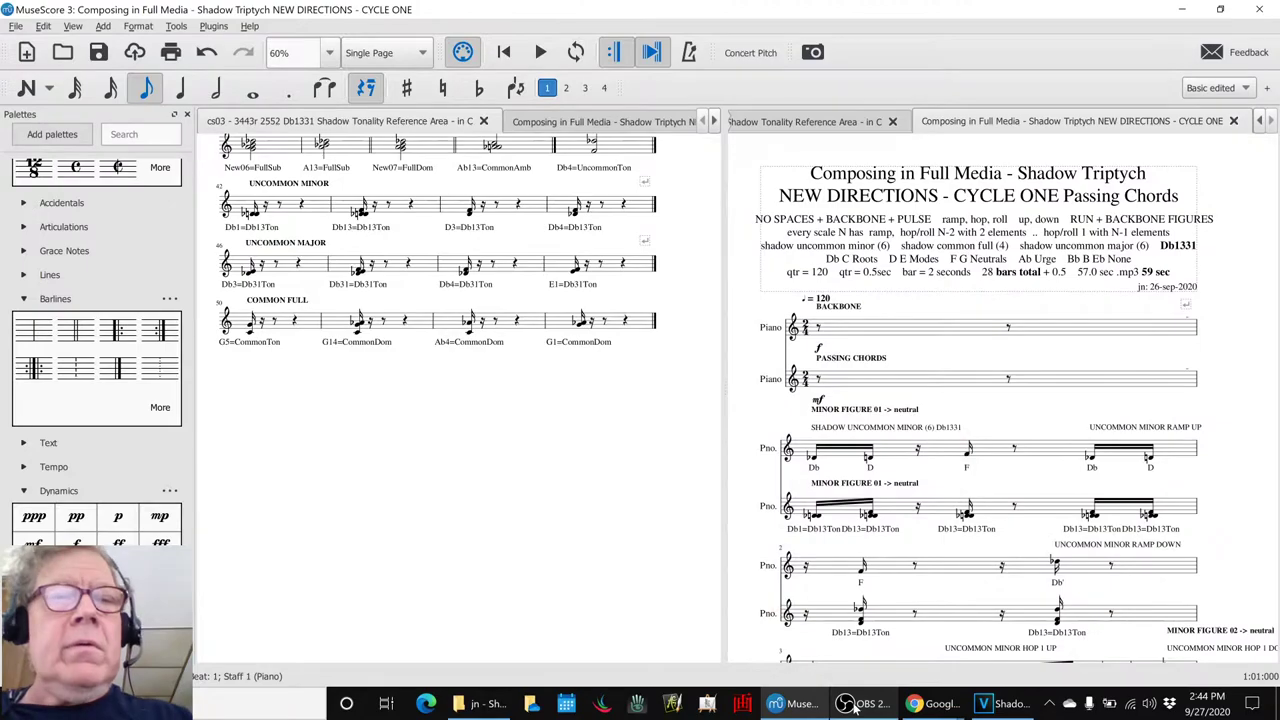
key("alt+Tab")
key("alt+Tab")
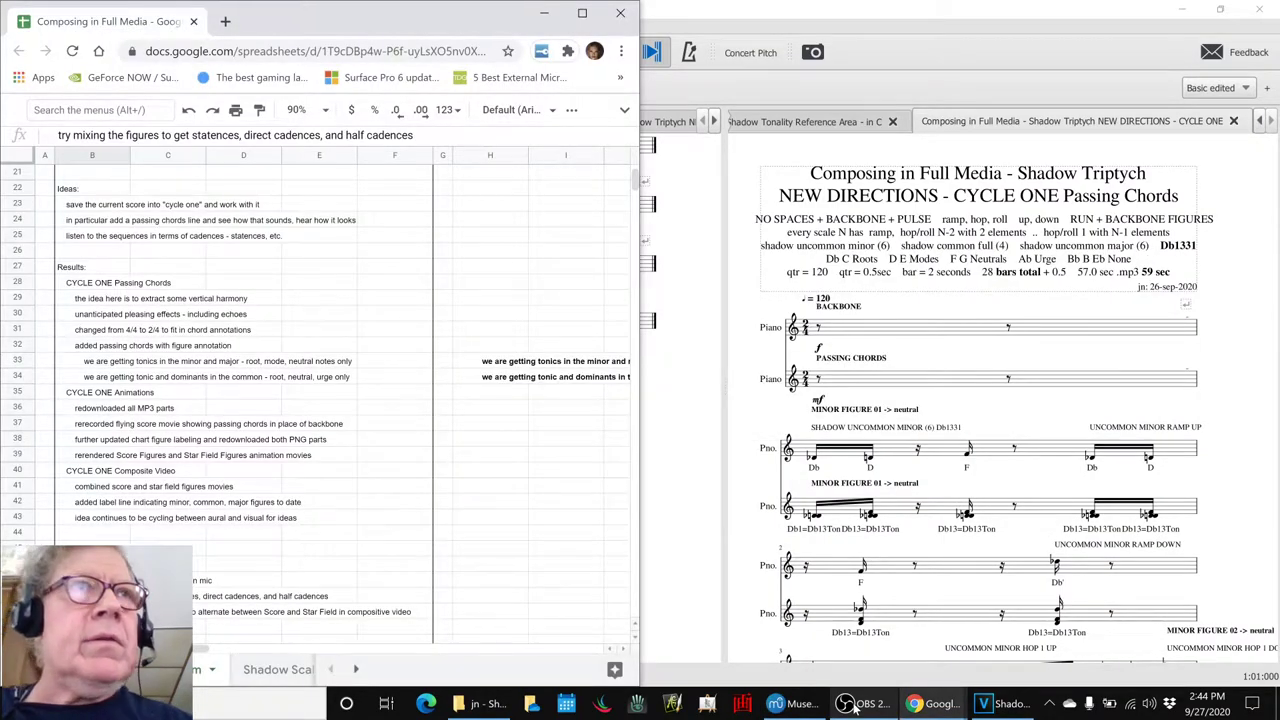
Step: Read the cycle one, passing chords and cadences ideas in B23–B25, then return to MuseScore
left_click(126, 205)
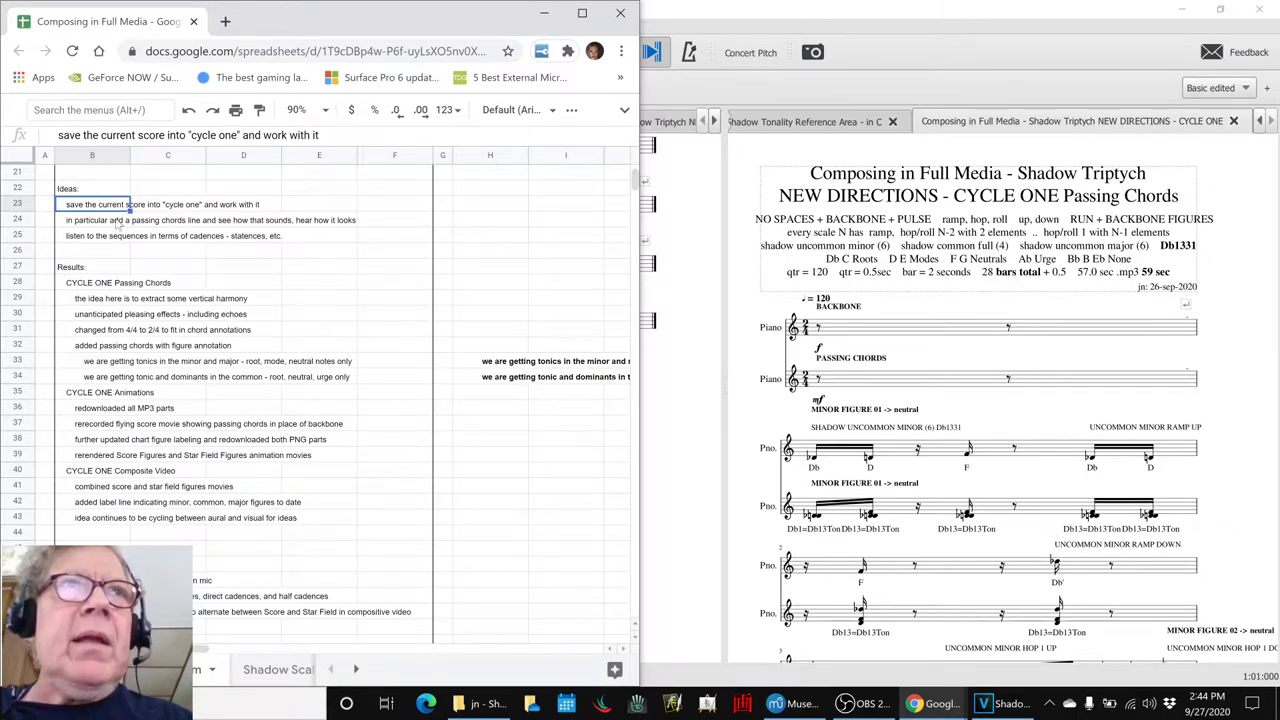
left_click(118, 222)
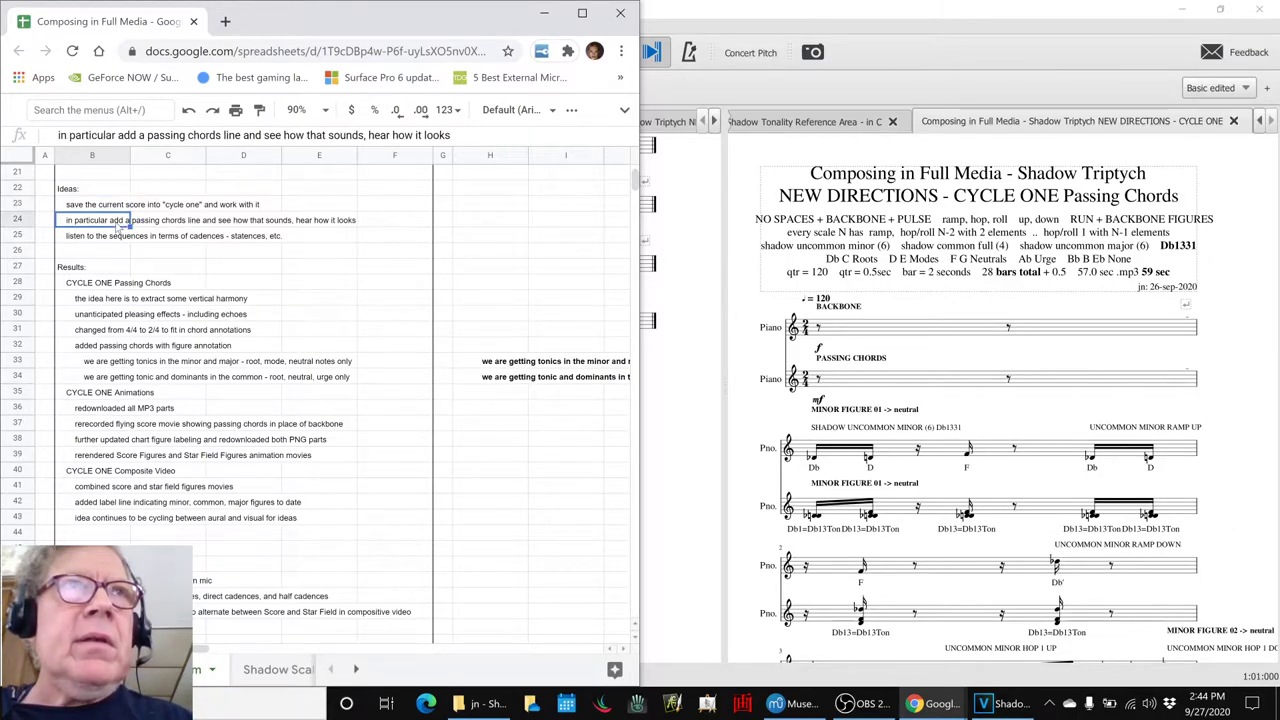
left_click(116, 240)
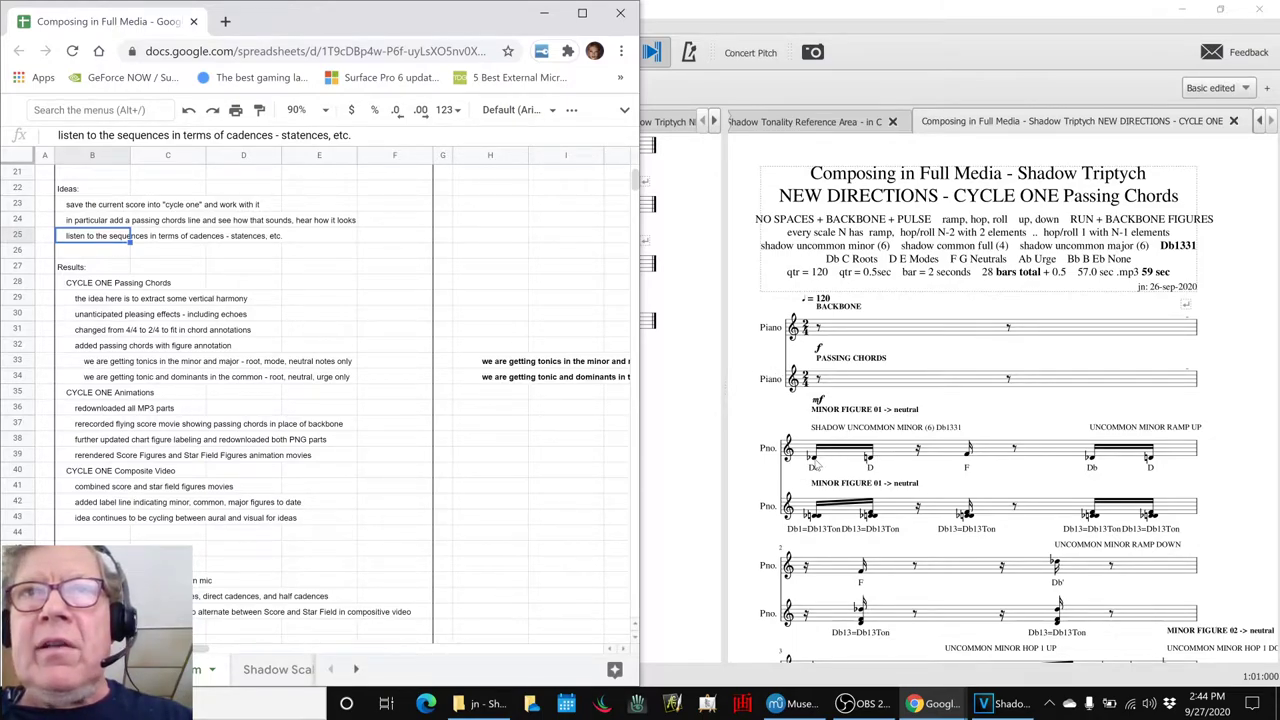
left_click(814, 462)
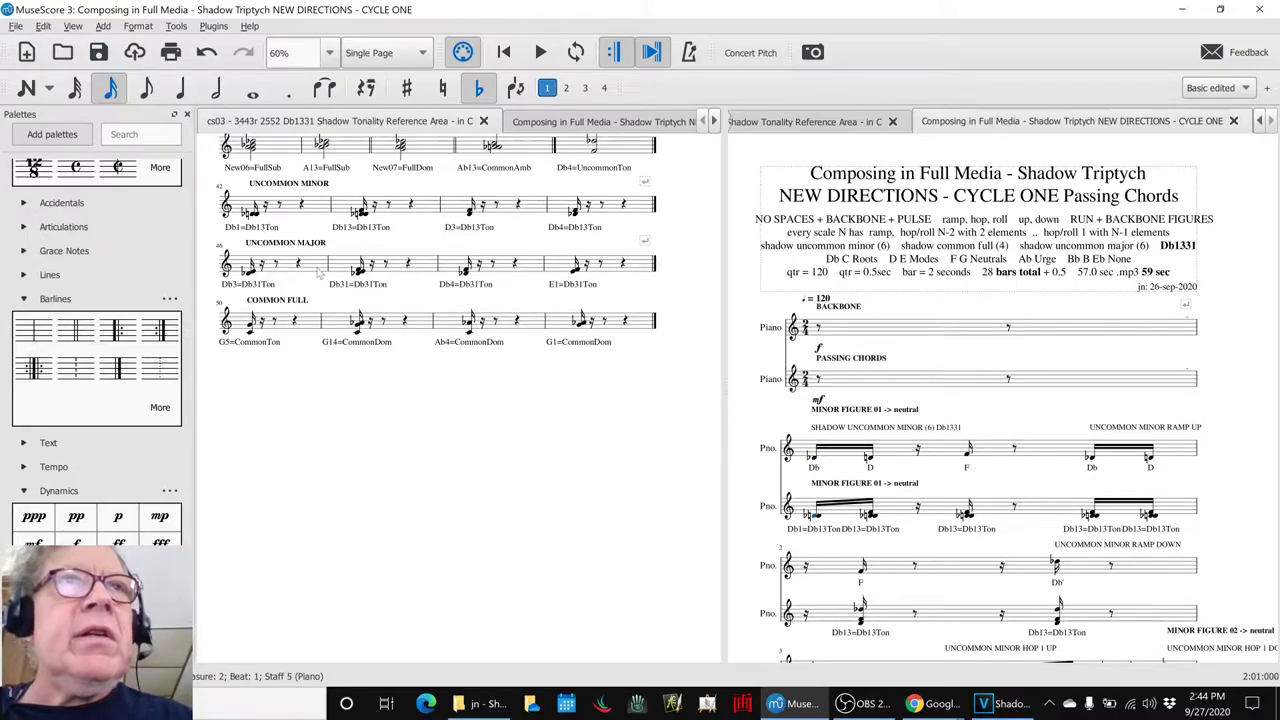
Step: Inspect reference measure 42, a Db note in CYCLE ONE, and the Db13 chord in measure 43
left_click(316, 212)
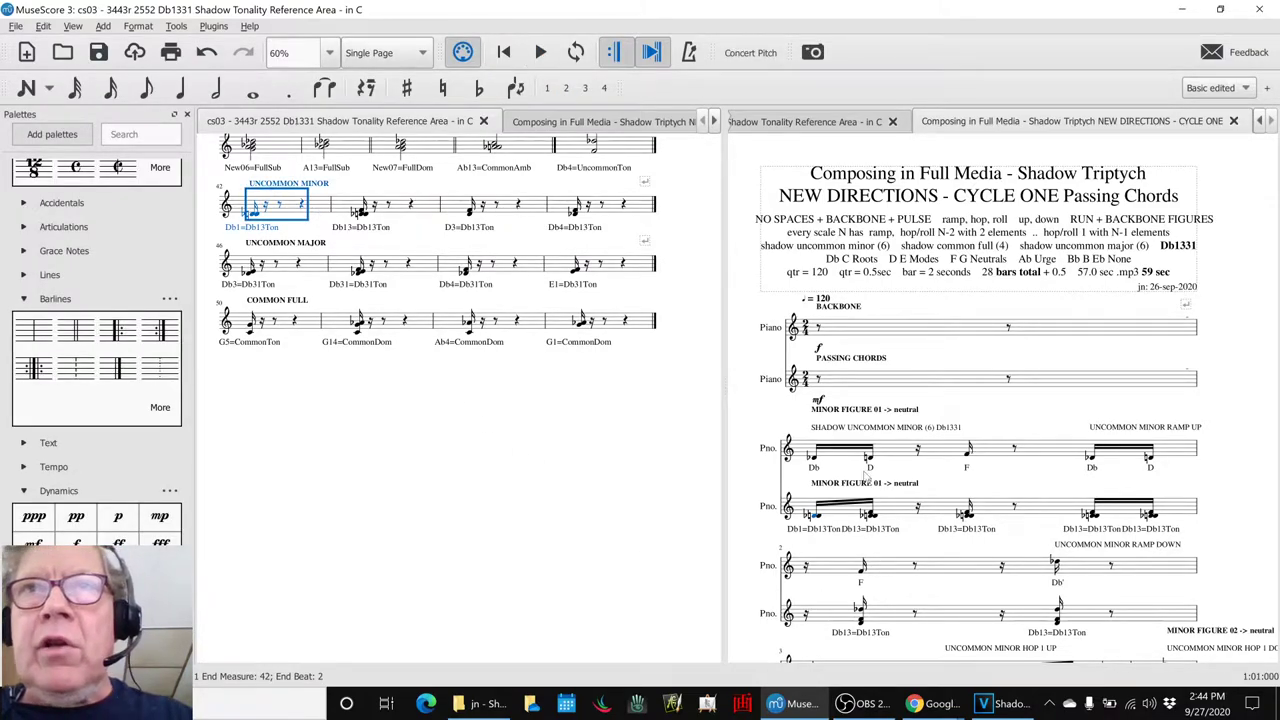
left_click(869, 460)
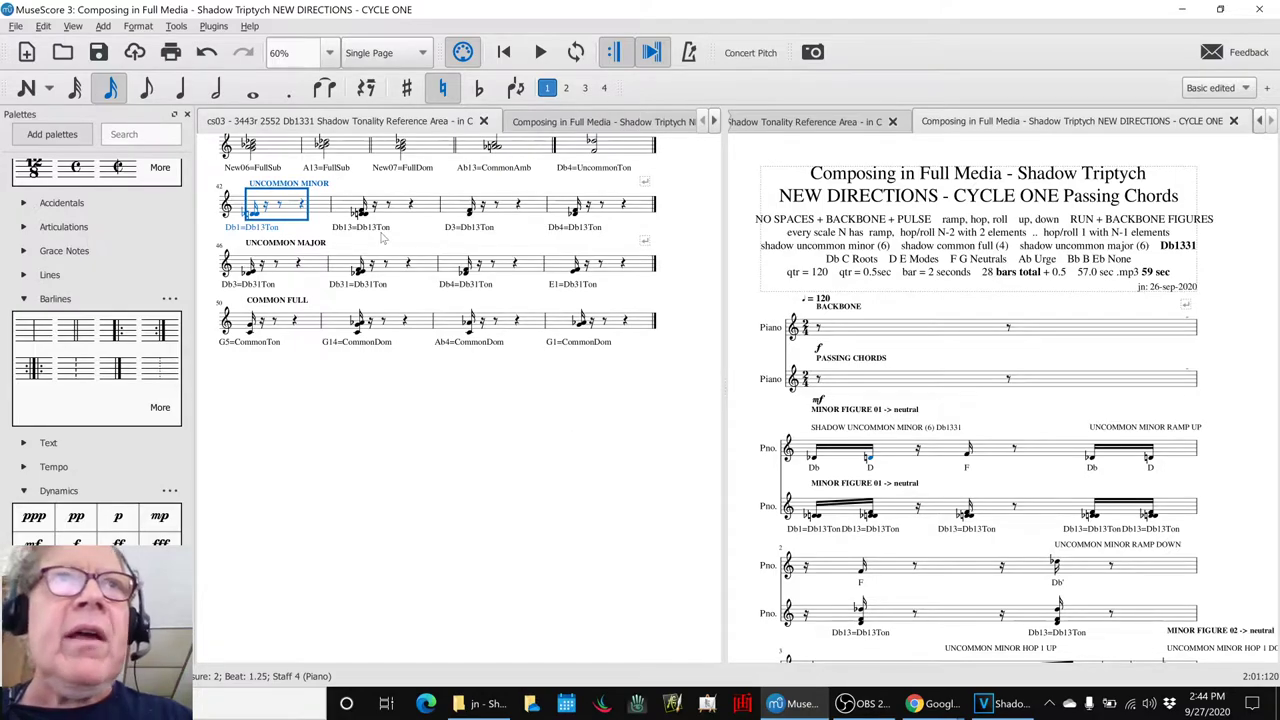
left_click(434, 208)
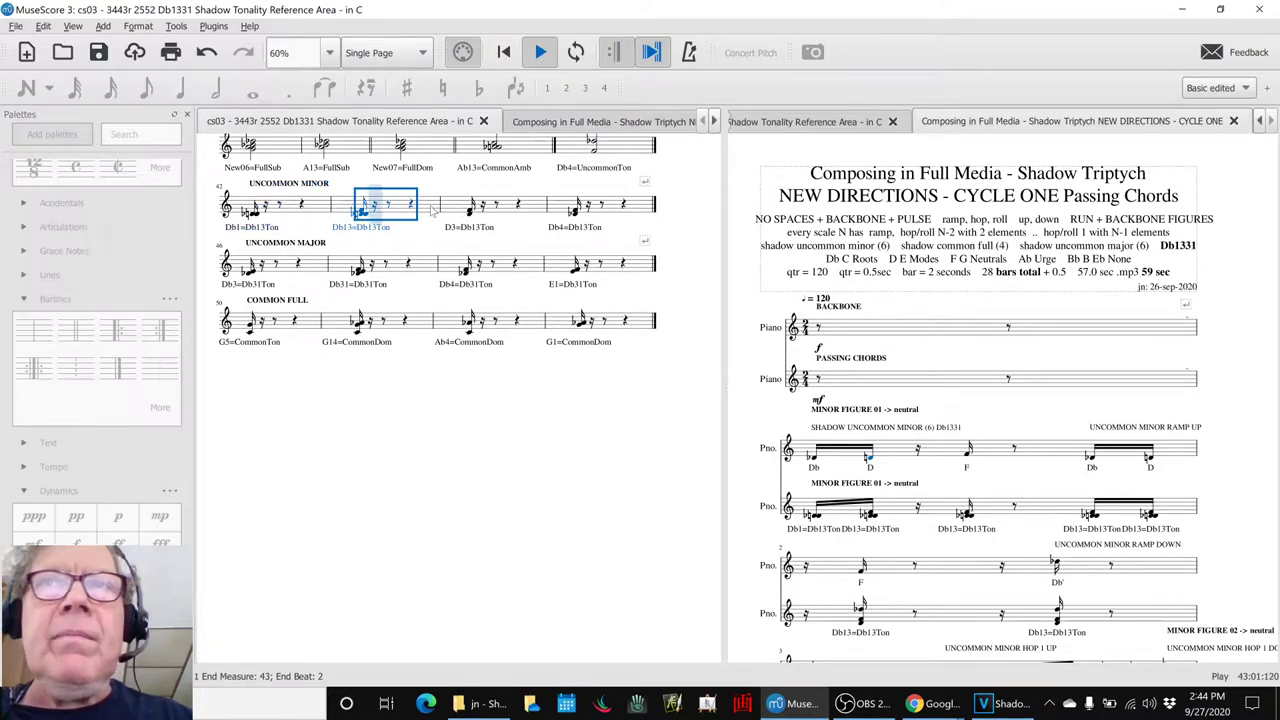
scroll(1016, 500, "down", 5)
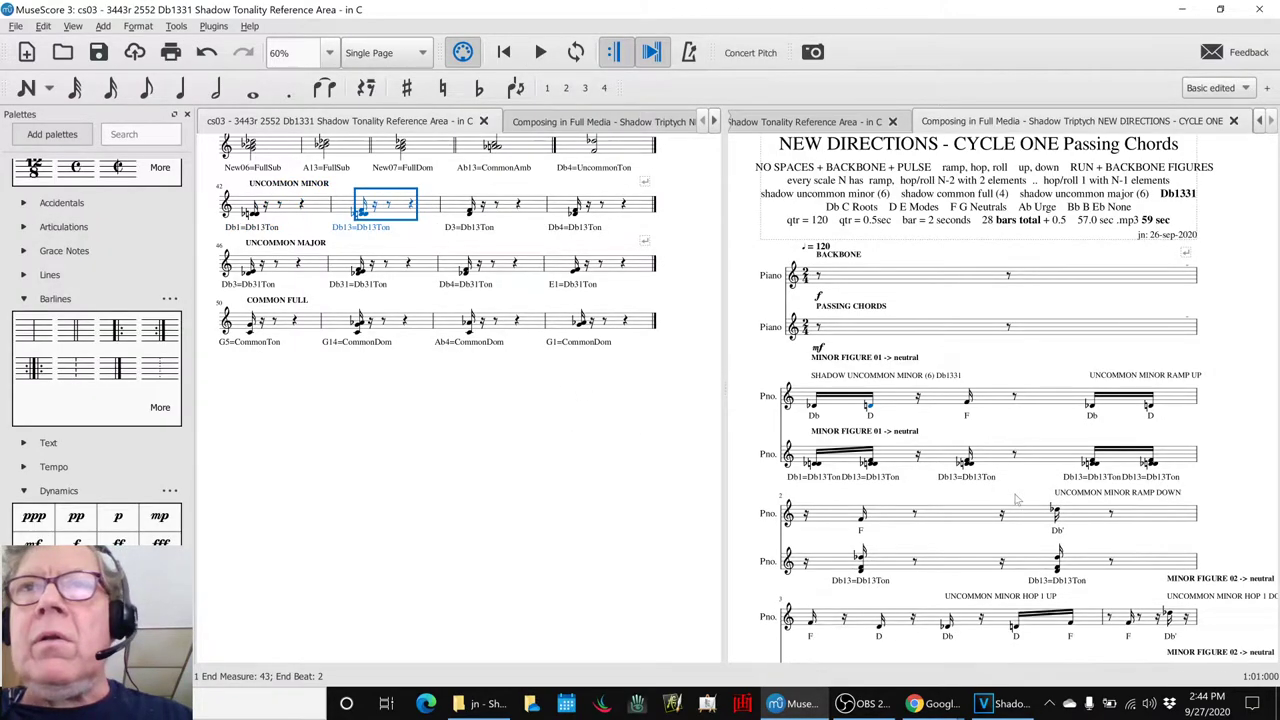
scroll(1015, 500, "up", 5)
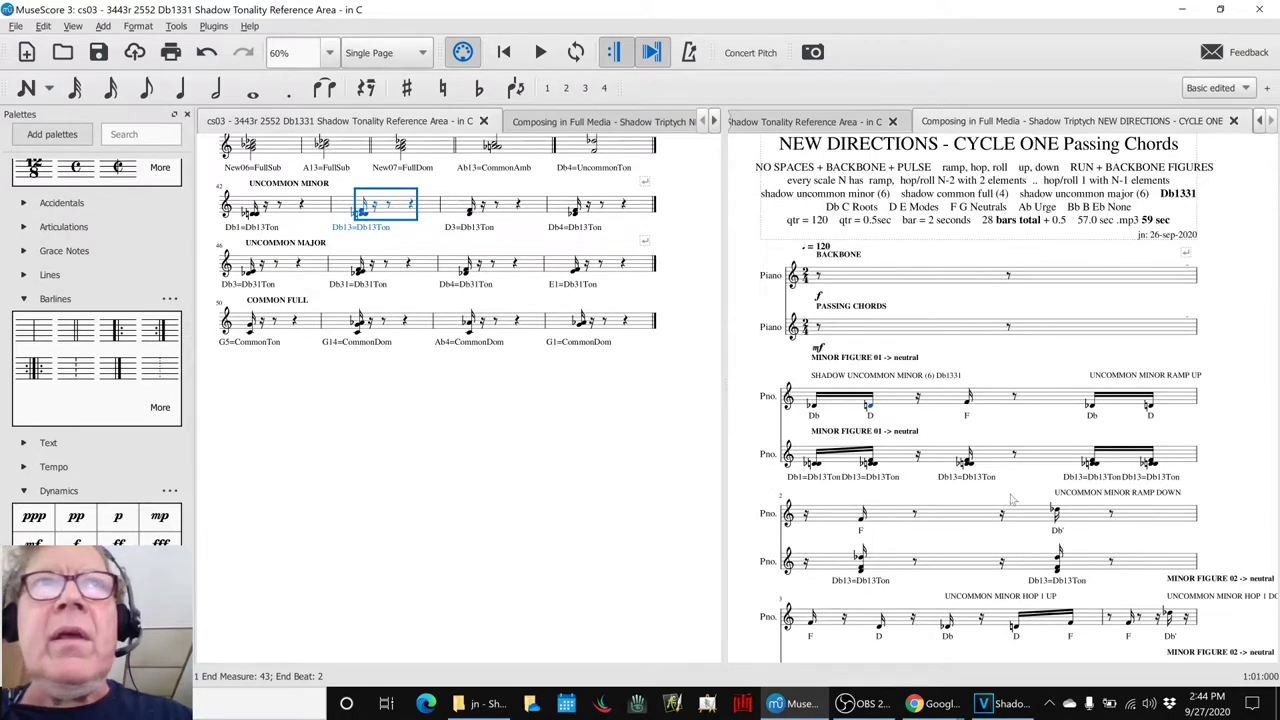
left_click(287, 307)
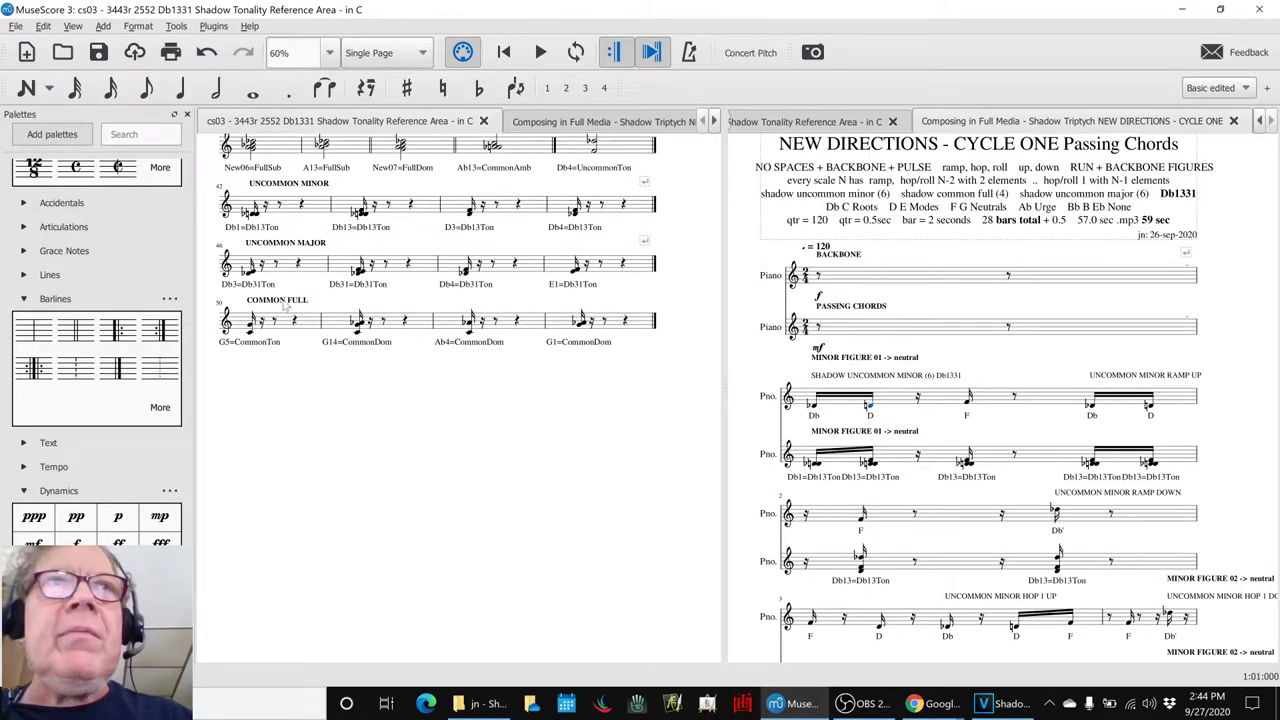
Step: Play the UNCOMMON MINOR, UNCOMMON MAJOR and COMMON FULL figures from measures 42, 46 and 50
left_click(311, 207)
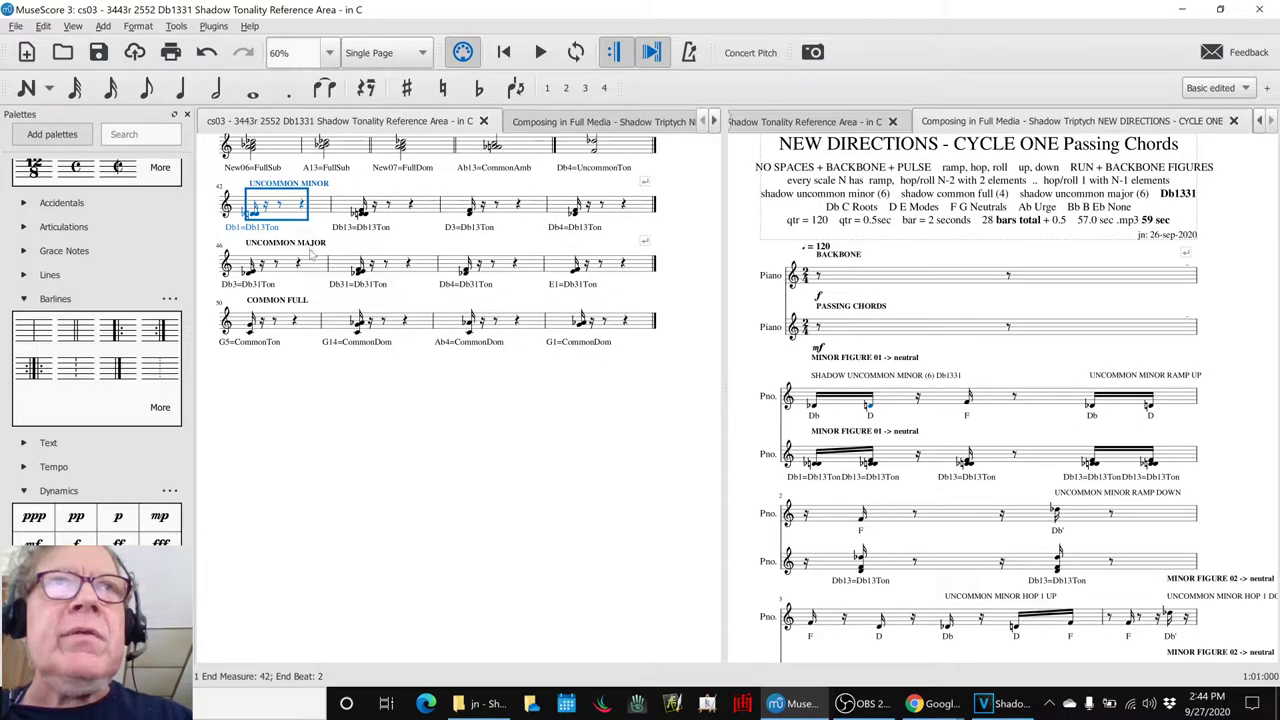
key("space")
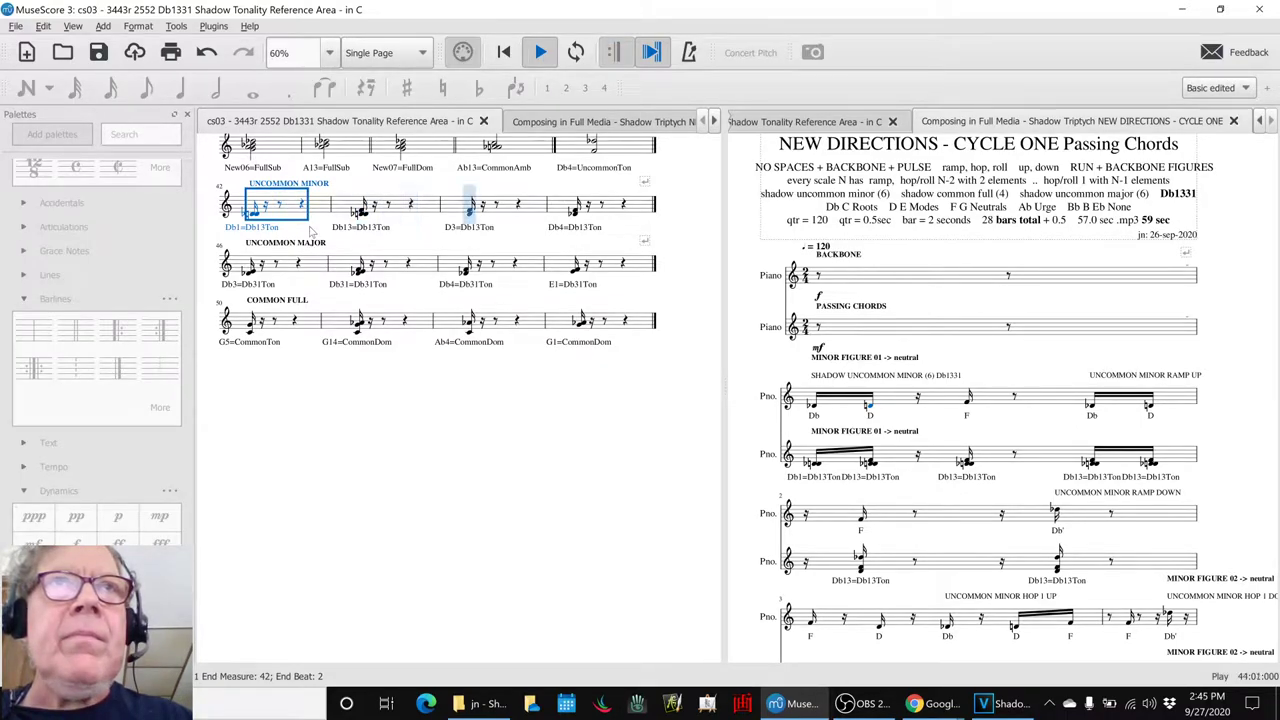
key("space")
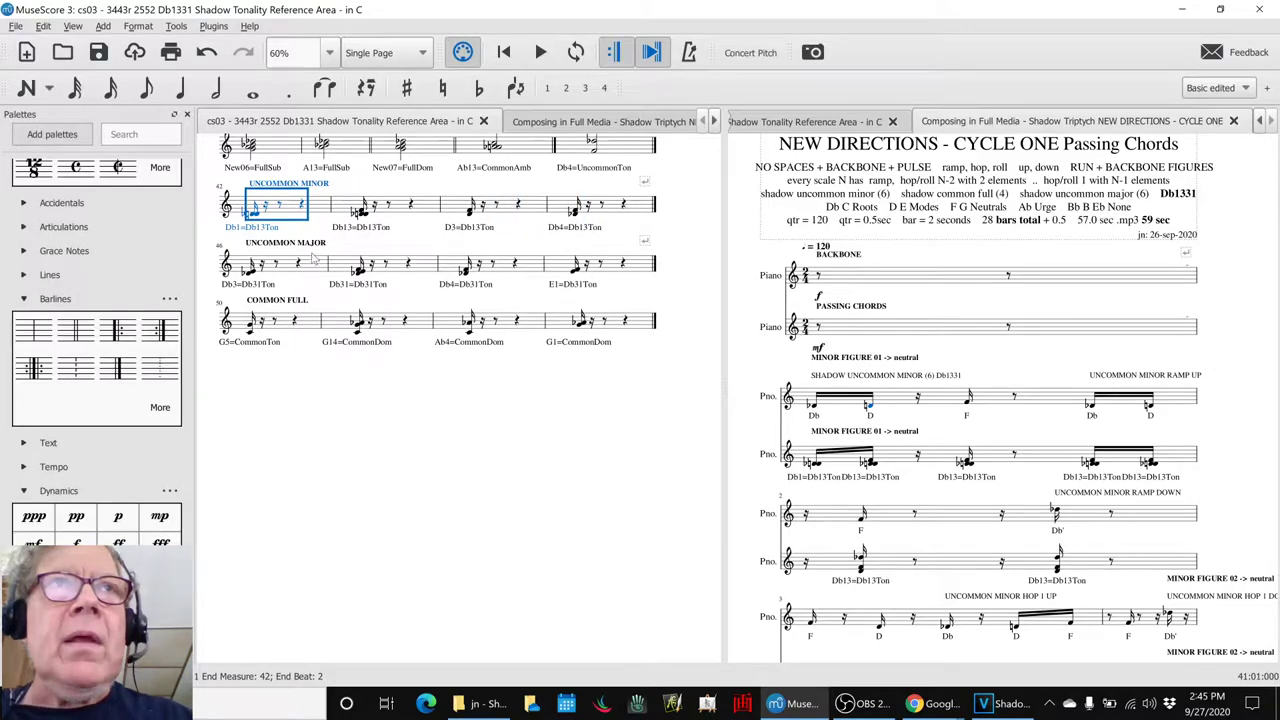
left_click(314, 264)
key("space")
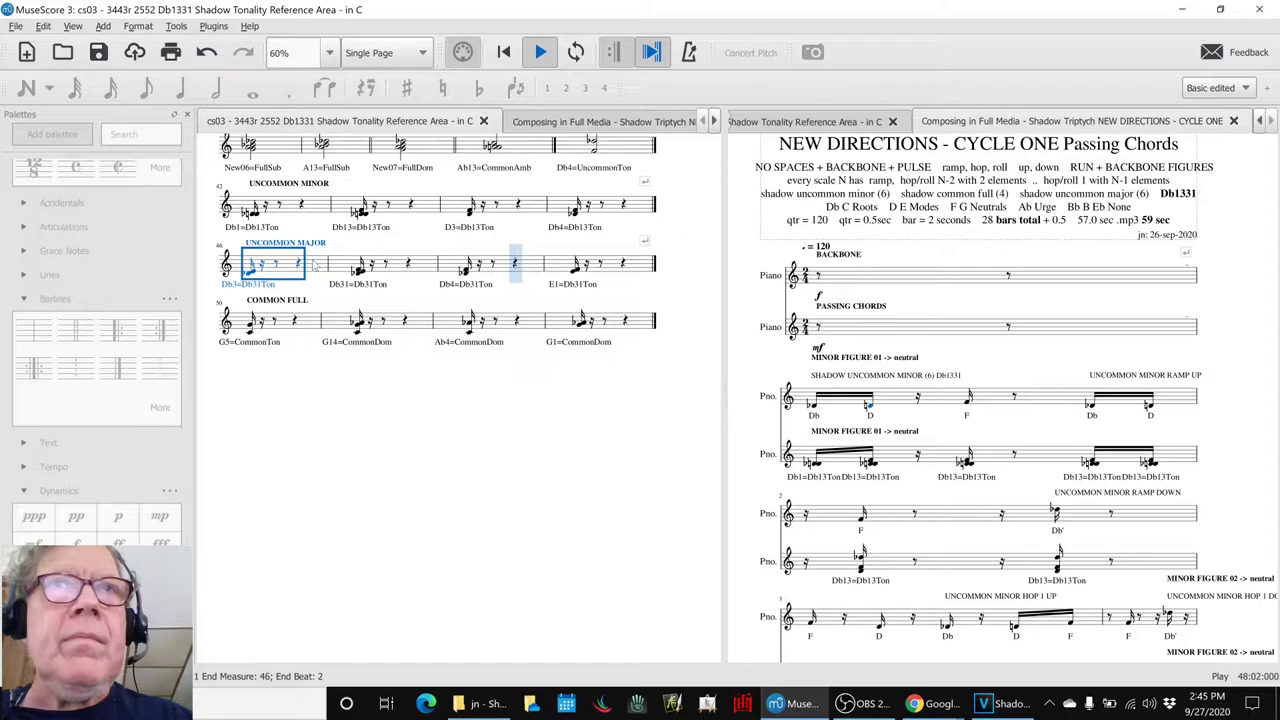
key("space")
left_click(316, 327)
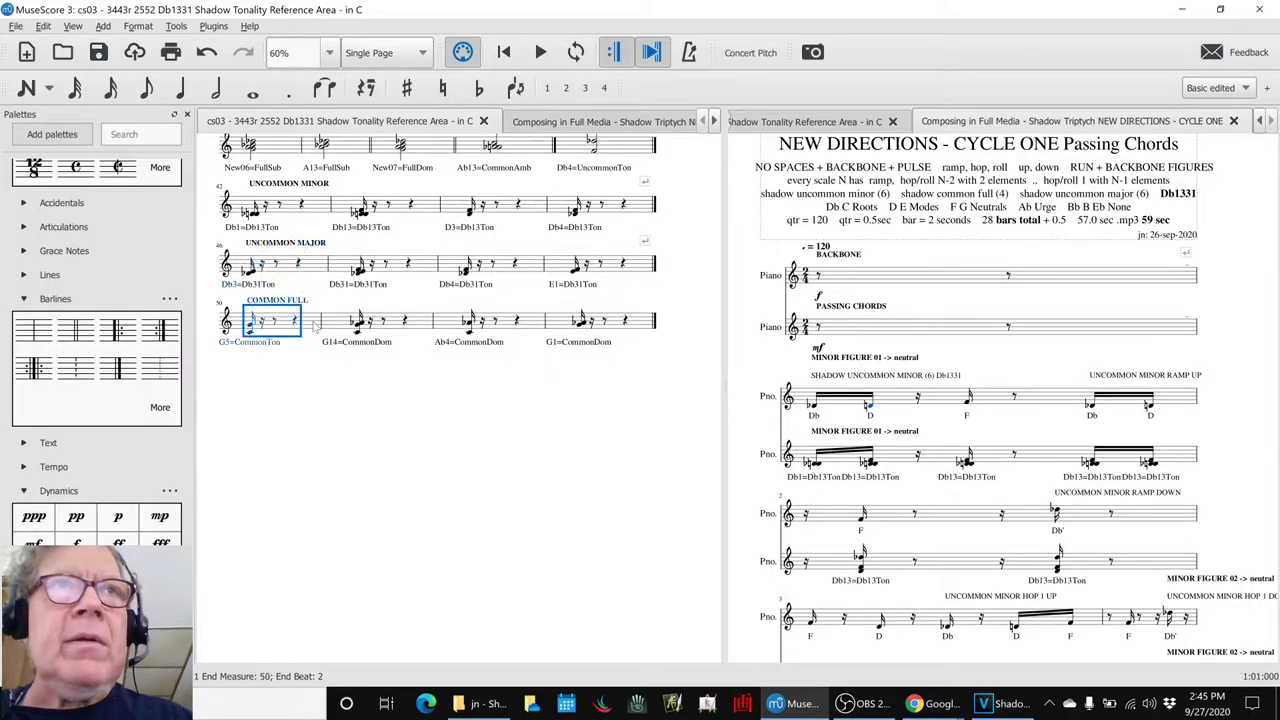
key("space")
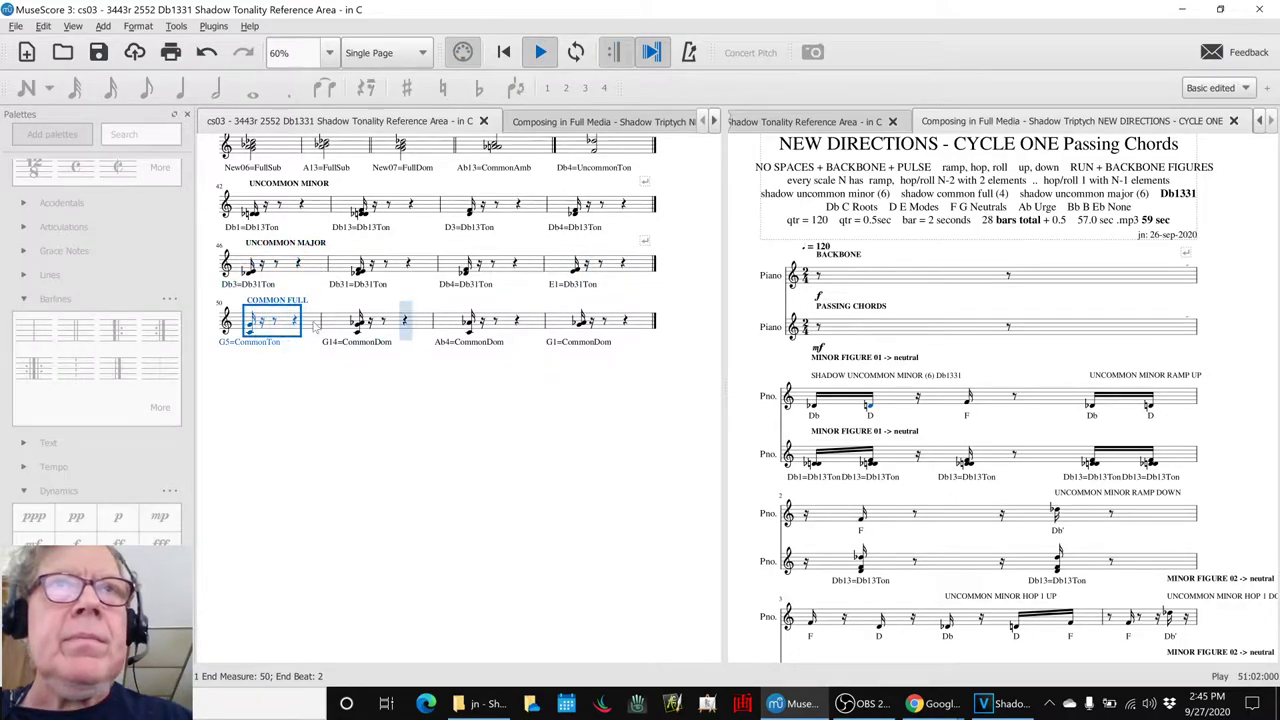
key("space")
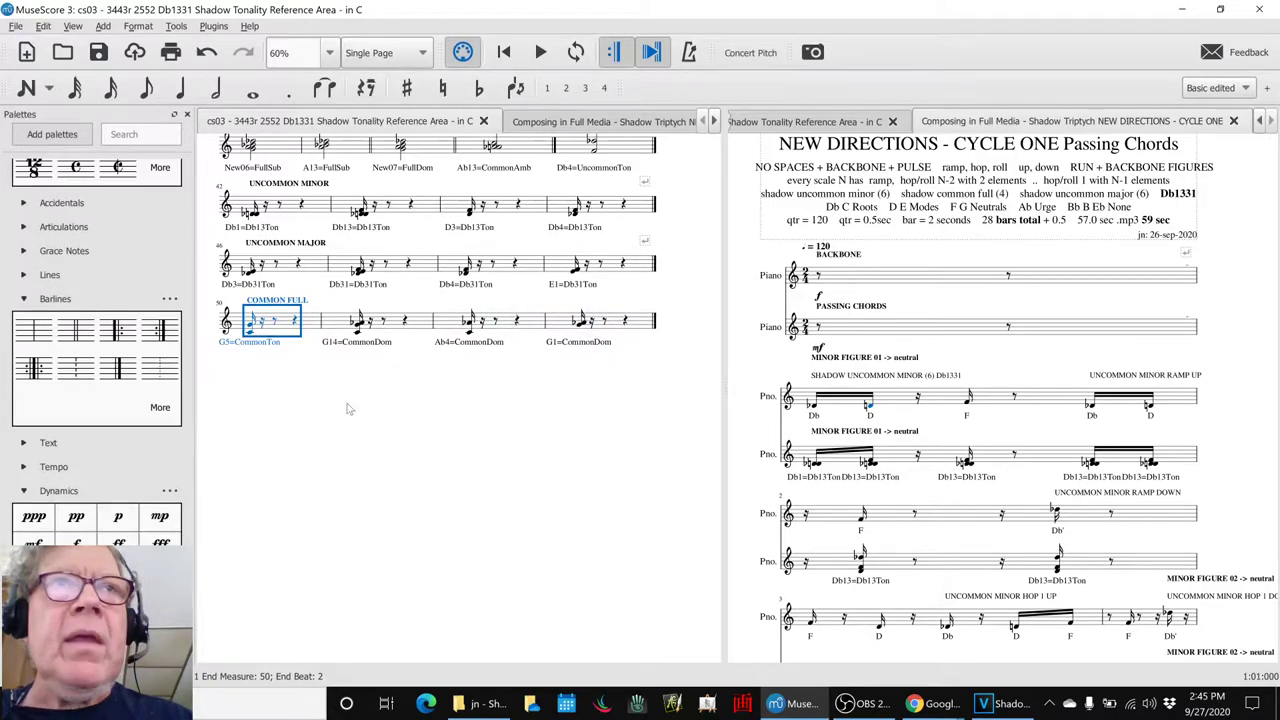
left_click(364, 437)
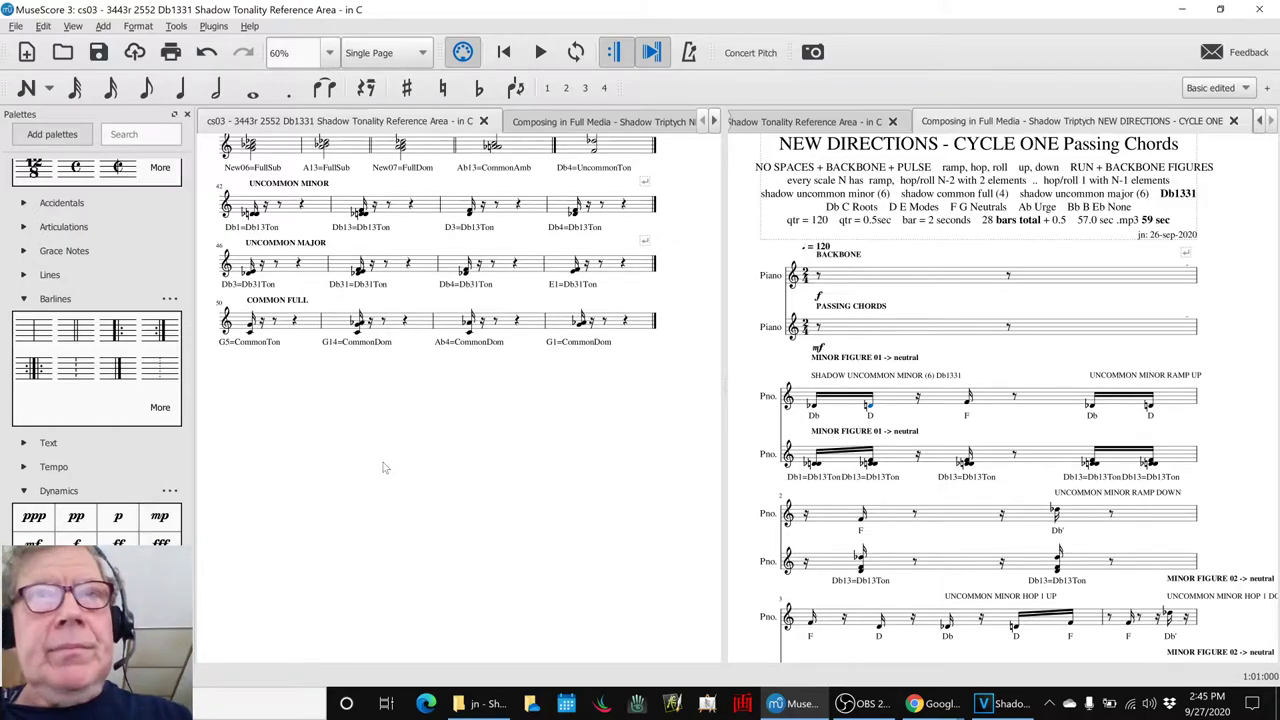
key("alt+Tab")
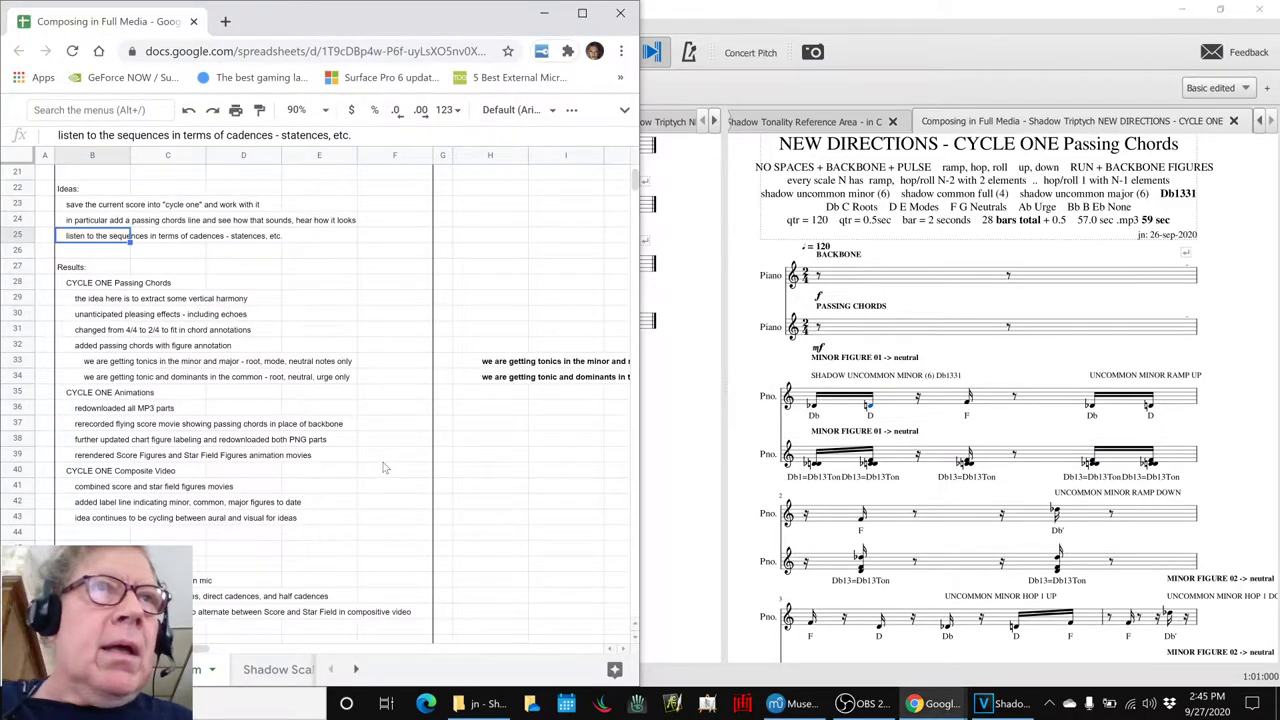
Step: Read the tonics note in B33 and the tonic and dominants note in B34
left_click(136, 363)
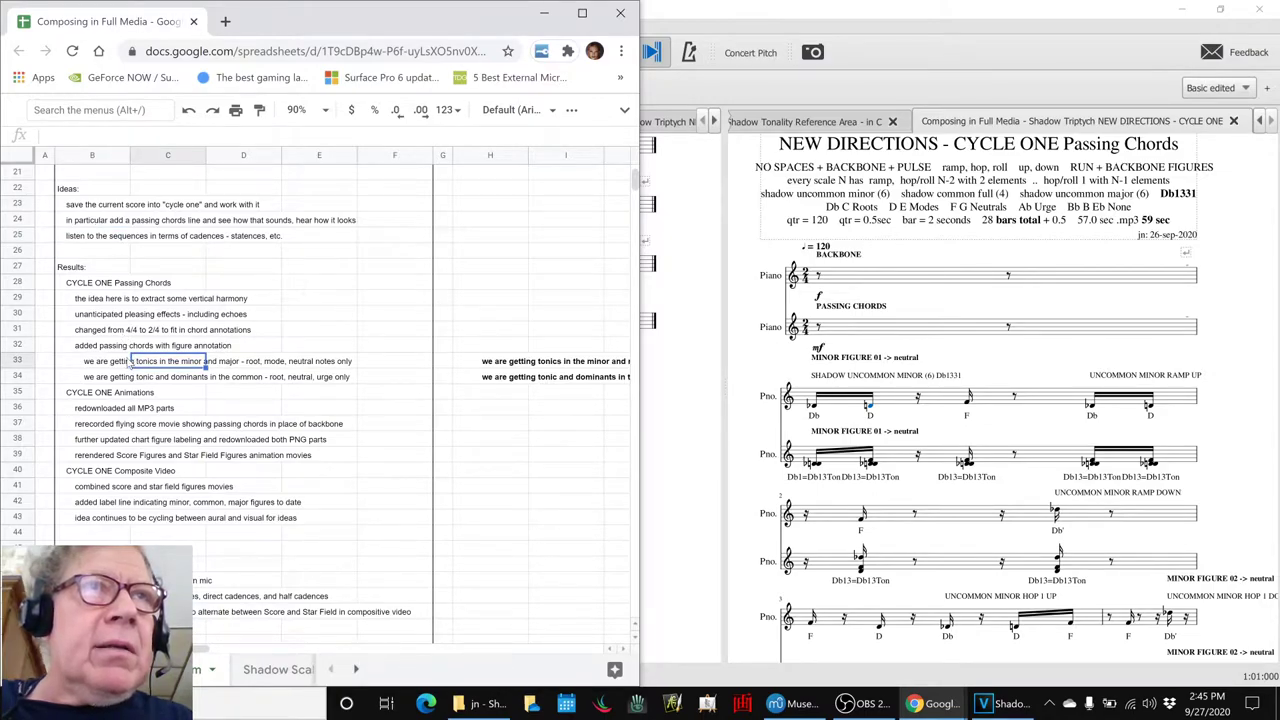
left_click(116, 366)
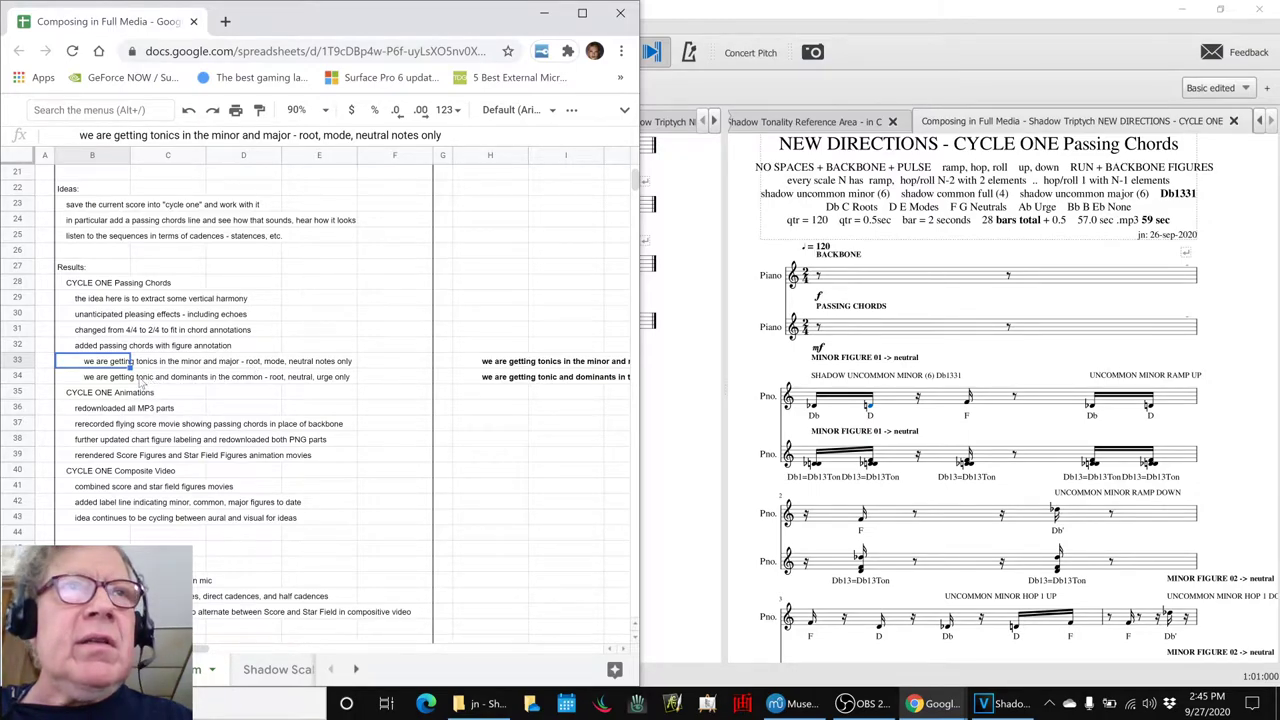
left_click(140, 380)
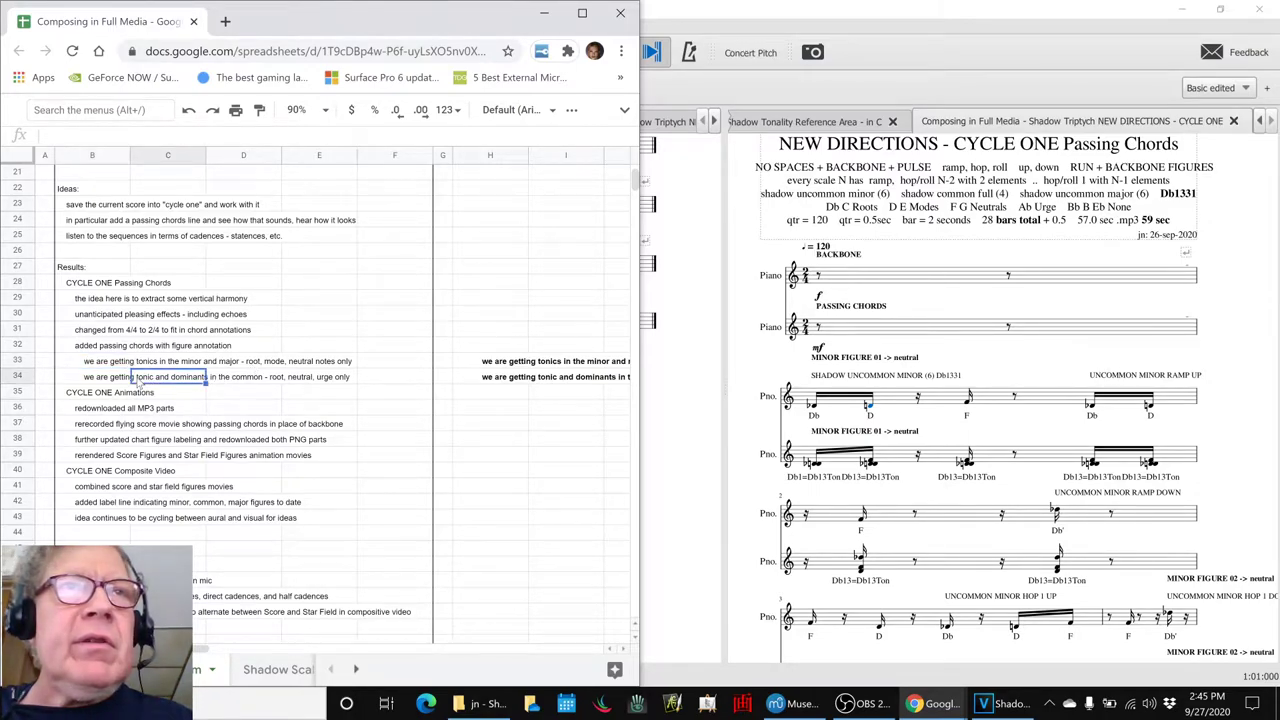
left_click(114, 378)
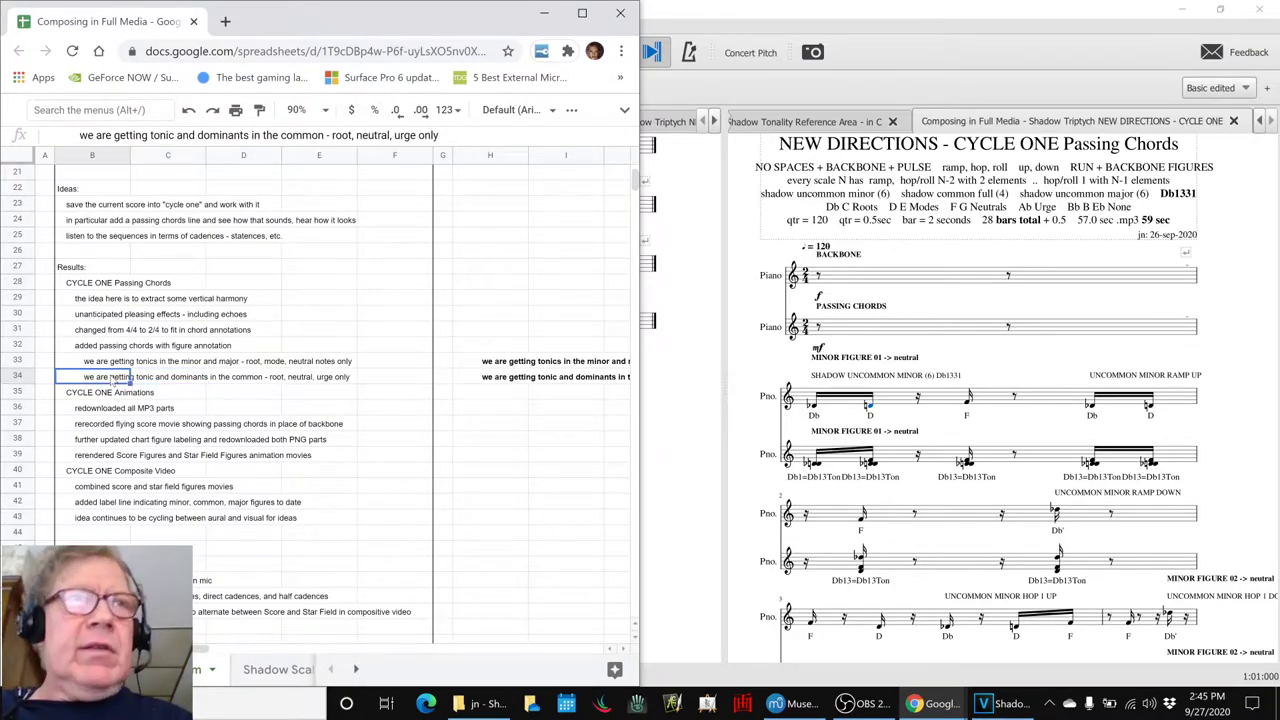
scroll(114, 378, "down", 5)
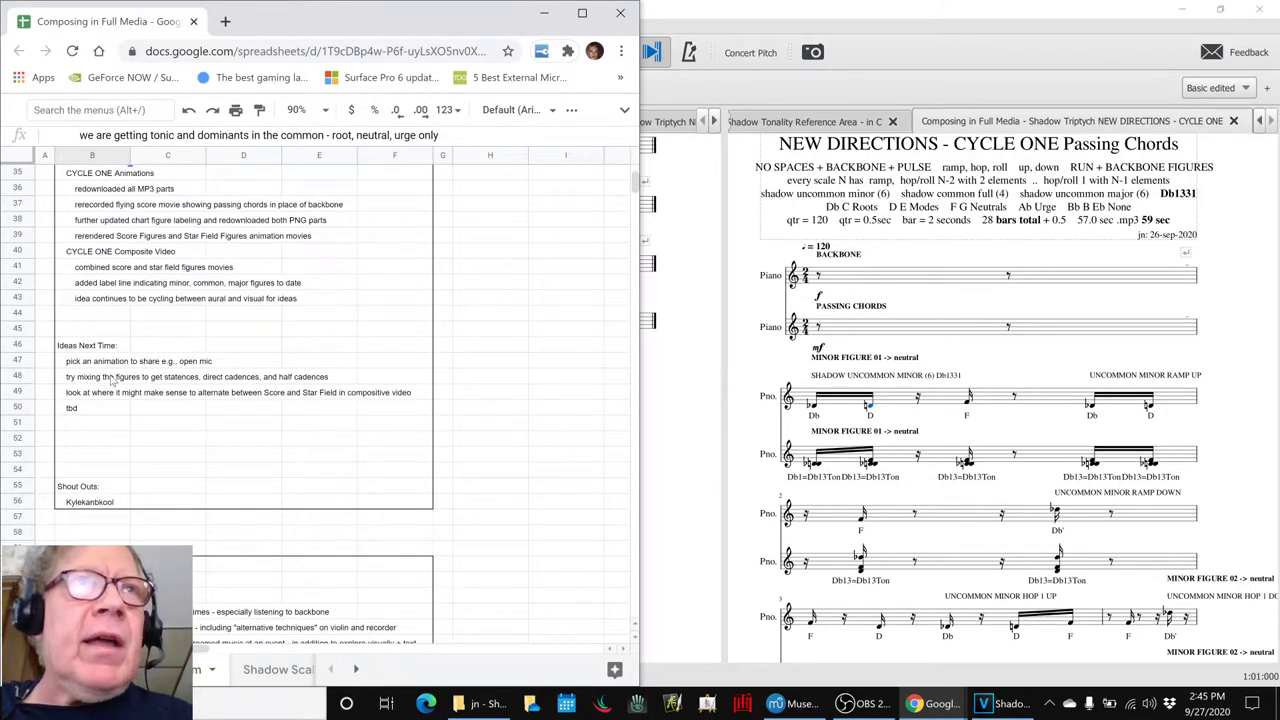
scroll(114, 378, "up", 5)
scroll(113, 379, "down", 7)
scroll(113, 379, "up", 7)
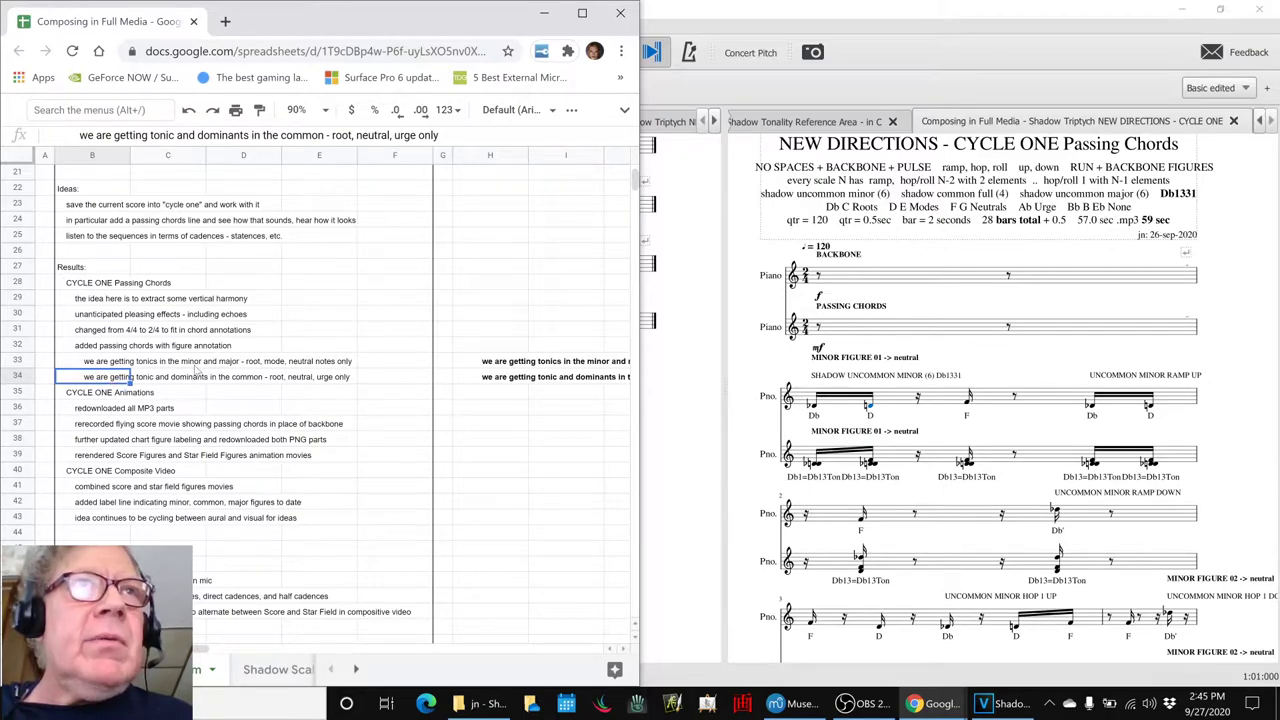
Step: Check the CYCLE ONE Animations heading in row 35, then return to MuseScore
left_click(139, 396)
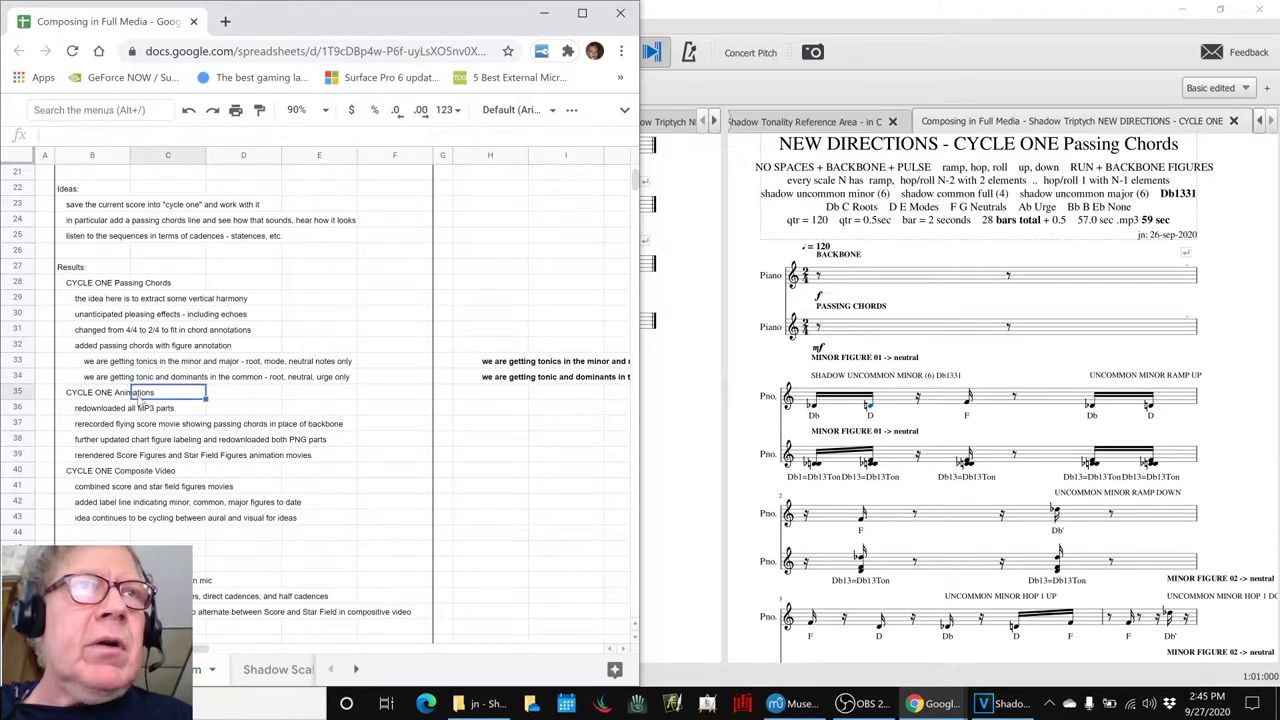
left_click(90, 394)
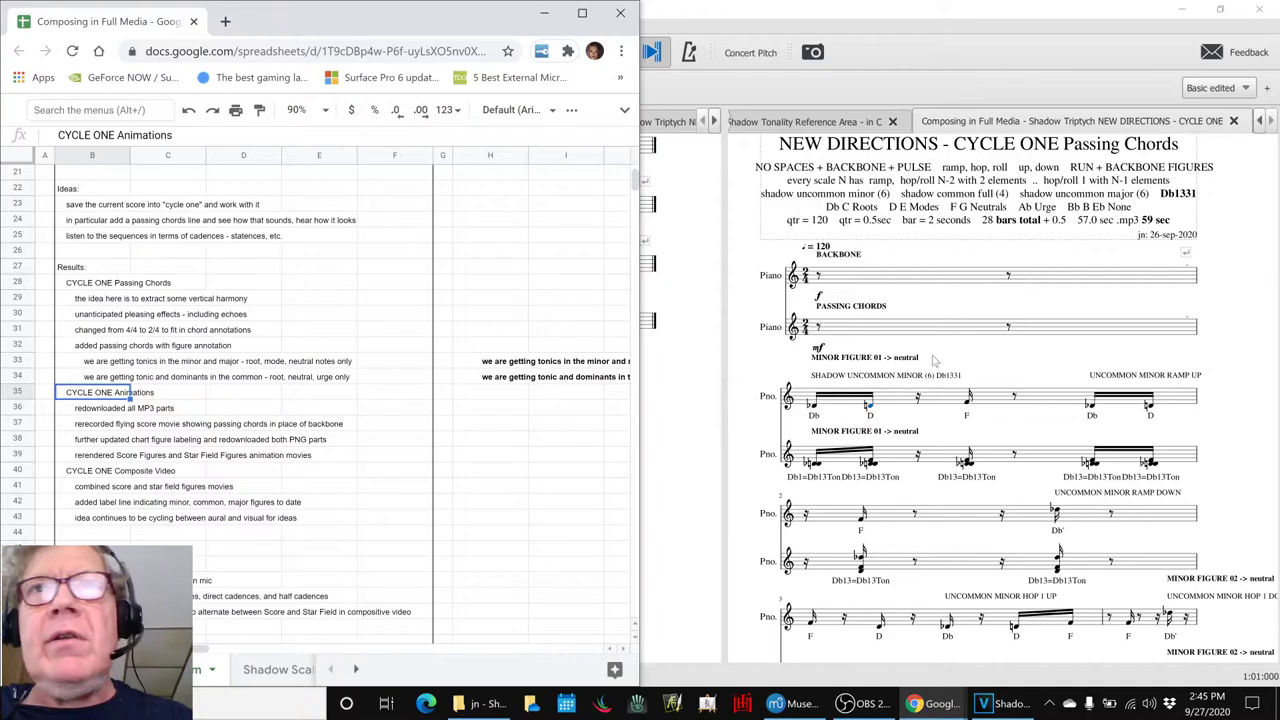
left_click(963, 358)
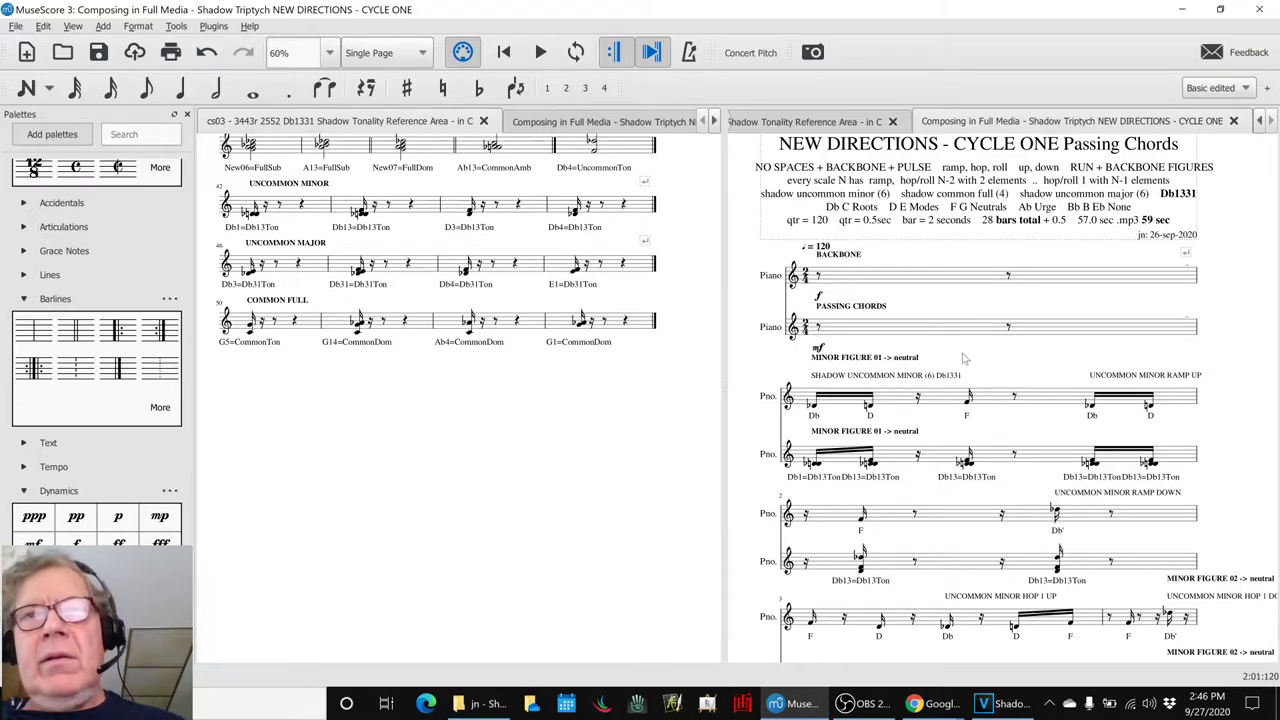
Step: Open Shadow Triptych Animation from its folder and show the SCORE FIGURES scene
left_click(474, 705)
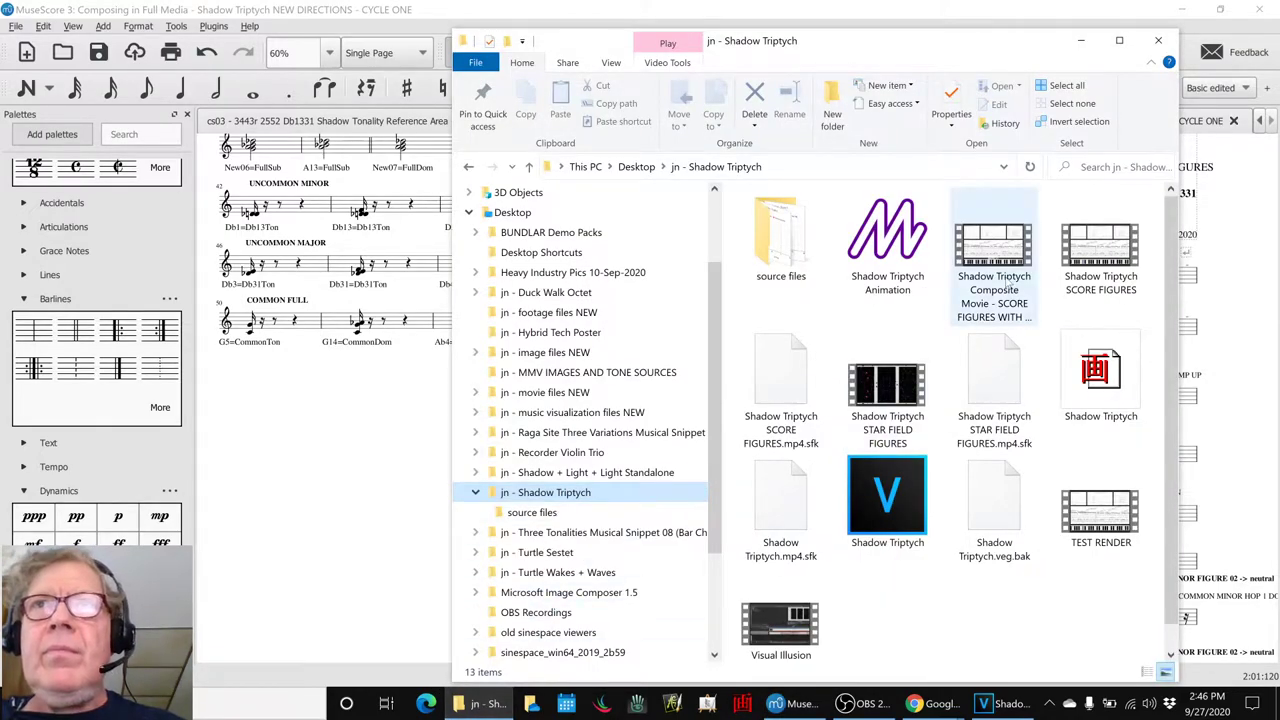
double_click(925, 262)
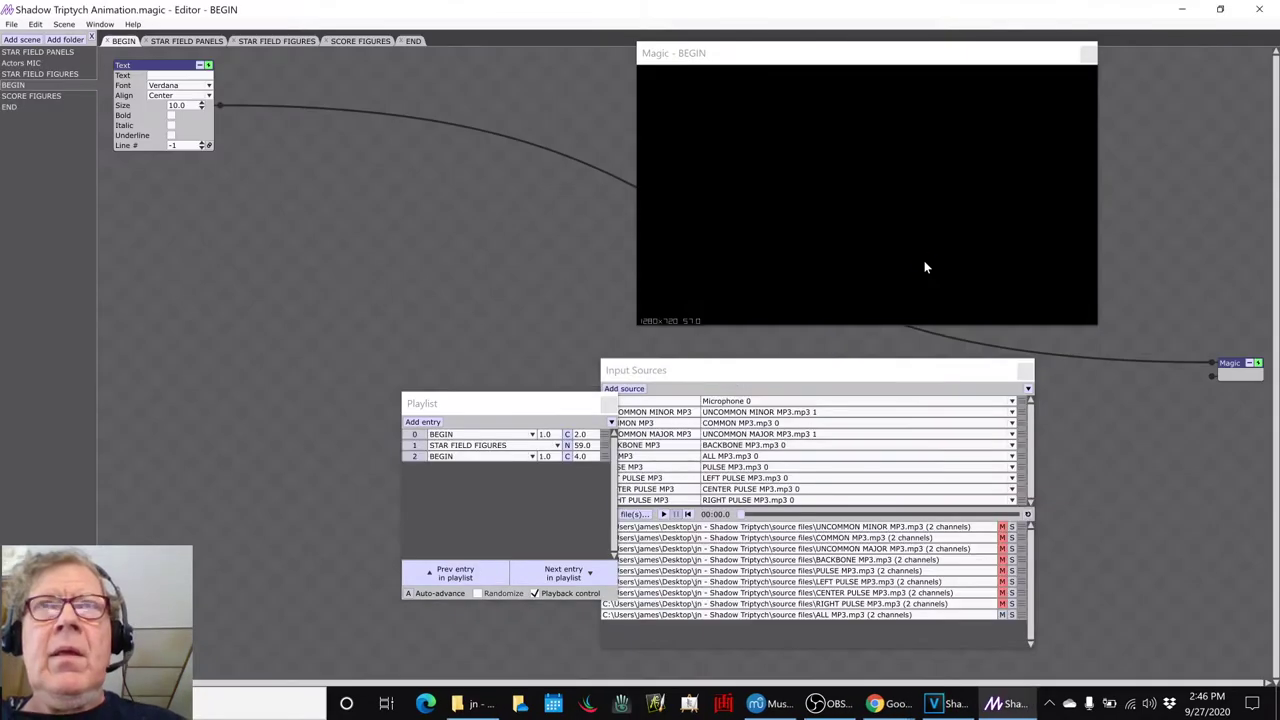
left_click(347, 42)
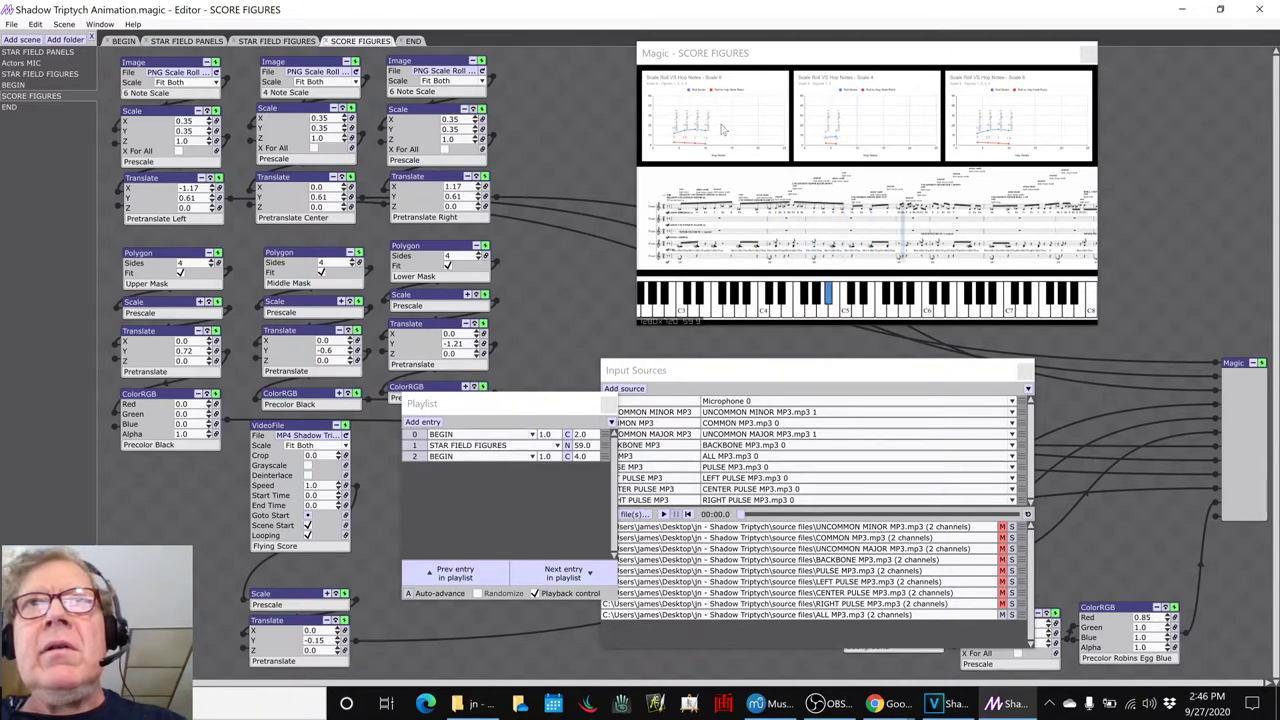
left_click(487, 708)
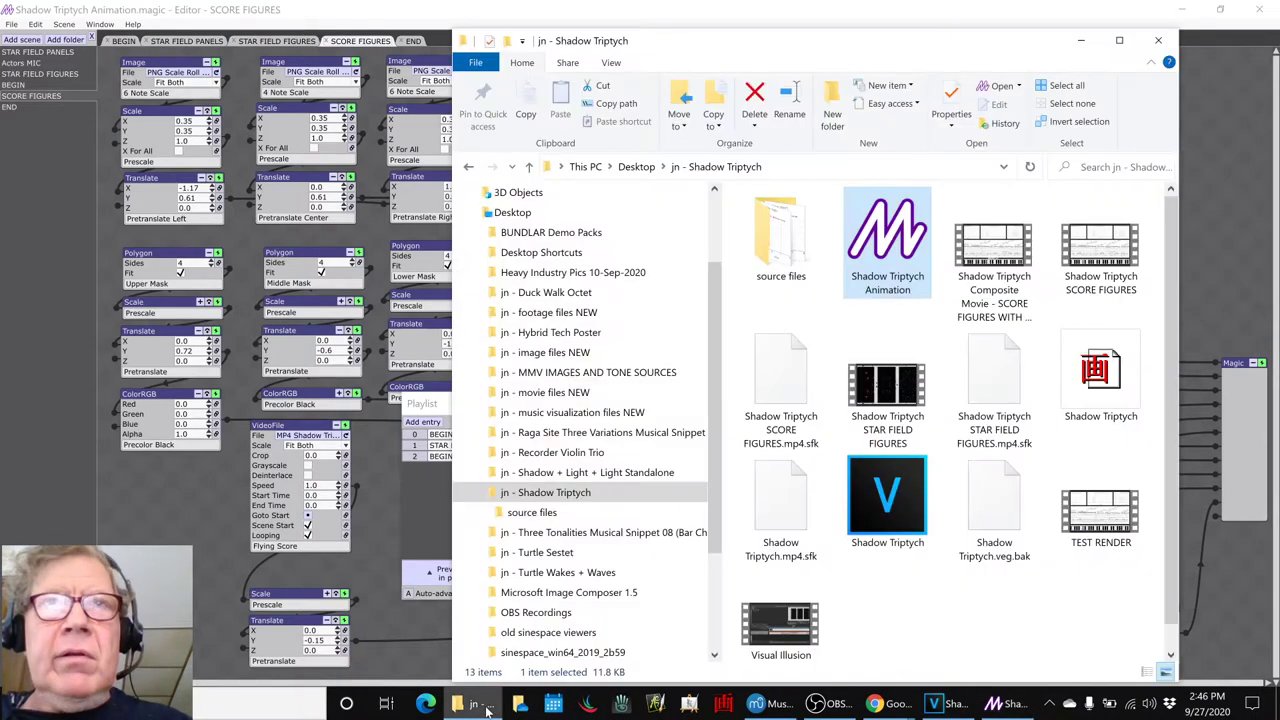
double_click(795, 232)
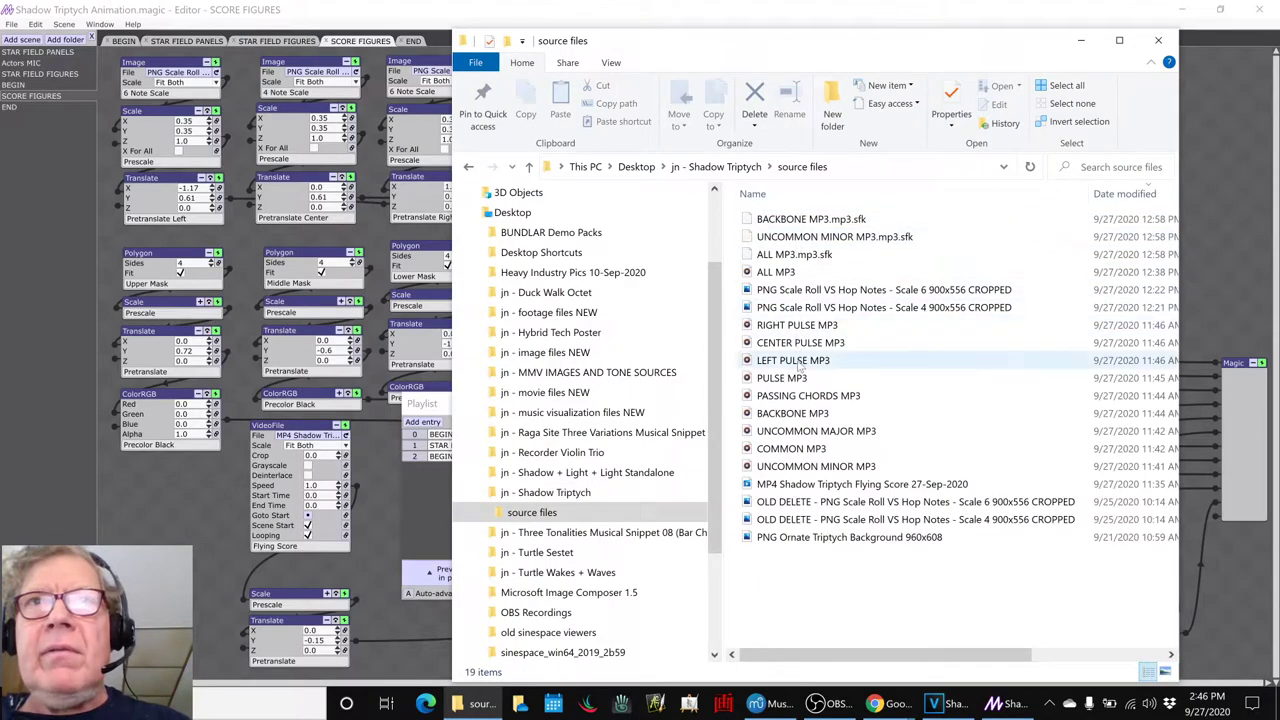
double_click(829, 297)
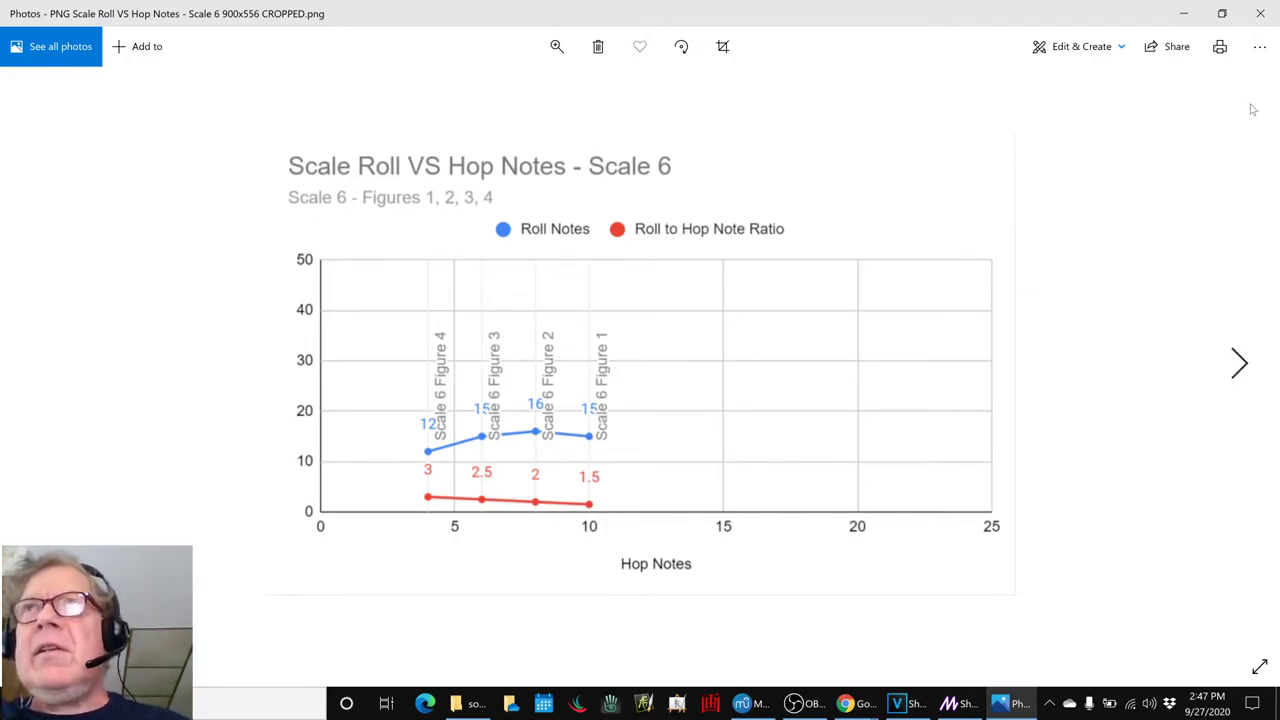
left_click(1262, 14)
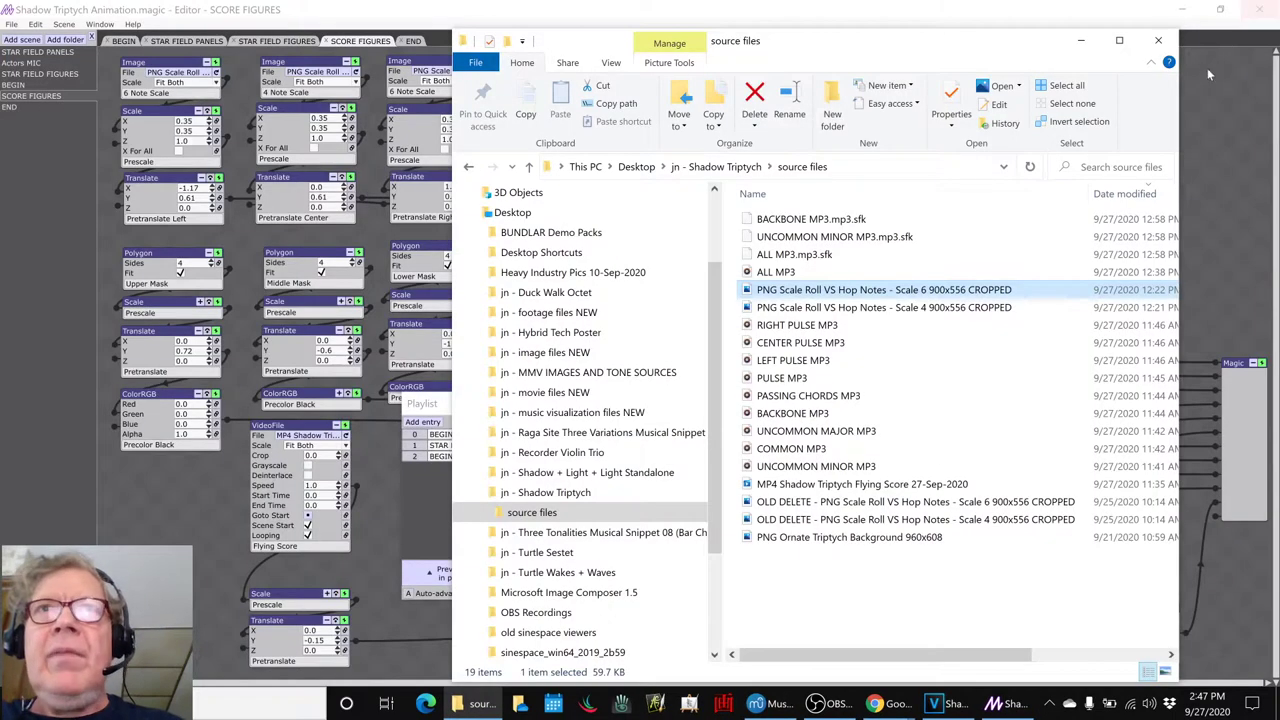
left_click(1158, 40)
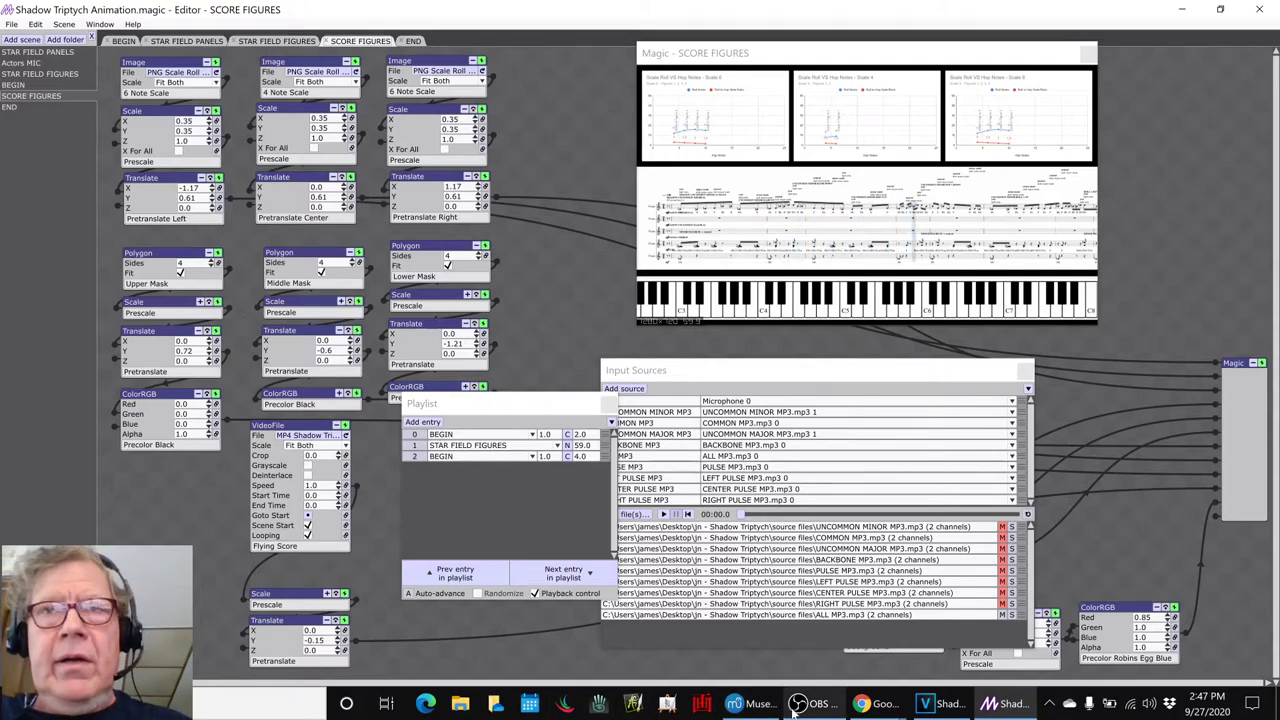
Step: Check the CYCLE ONE Composite Video heading in B40, then bring up Shadow Triptych.veg in VEGAS Pro
mouse_move(862, 703)
left_click(835, 640)
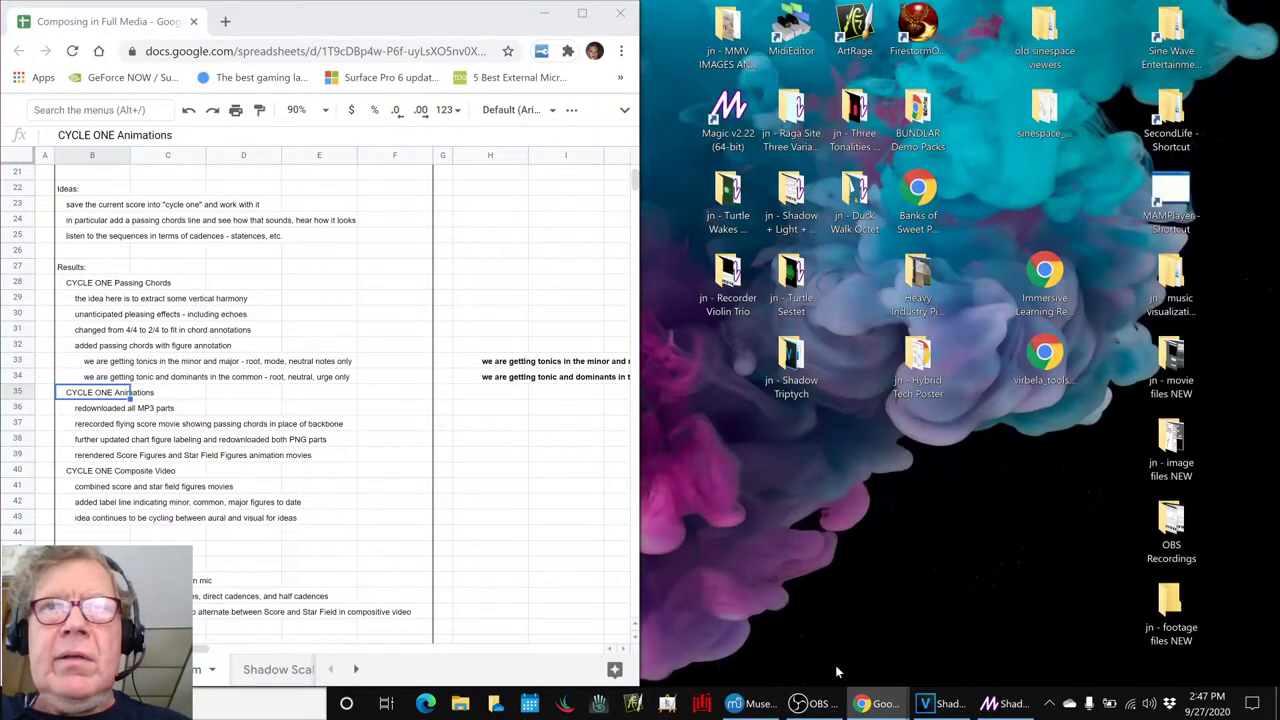
left_click(78, 474)
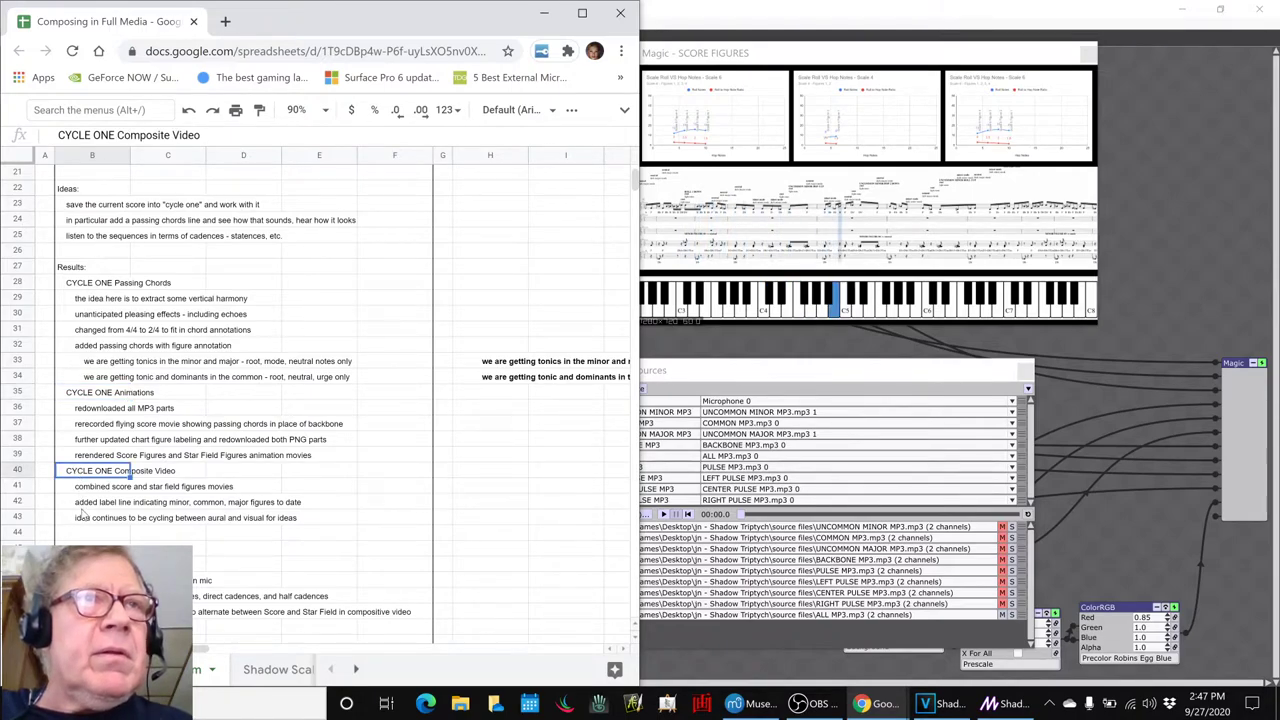
left_click(950, 705)
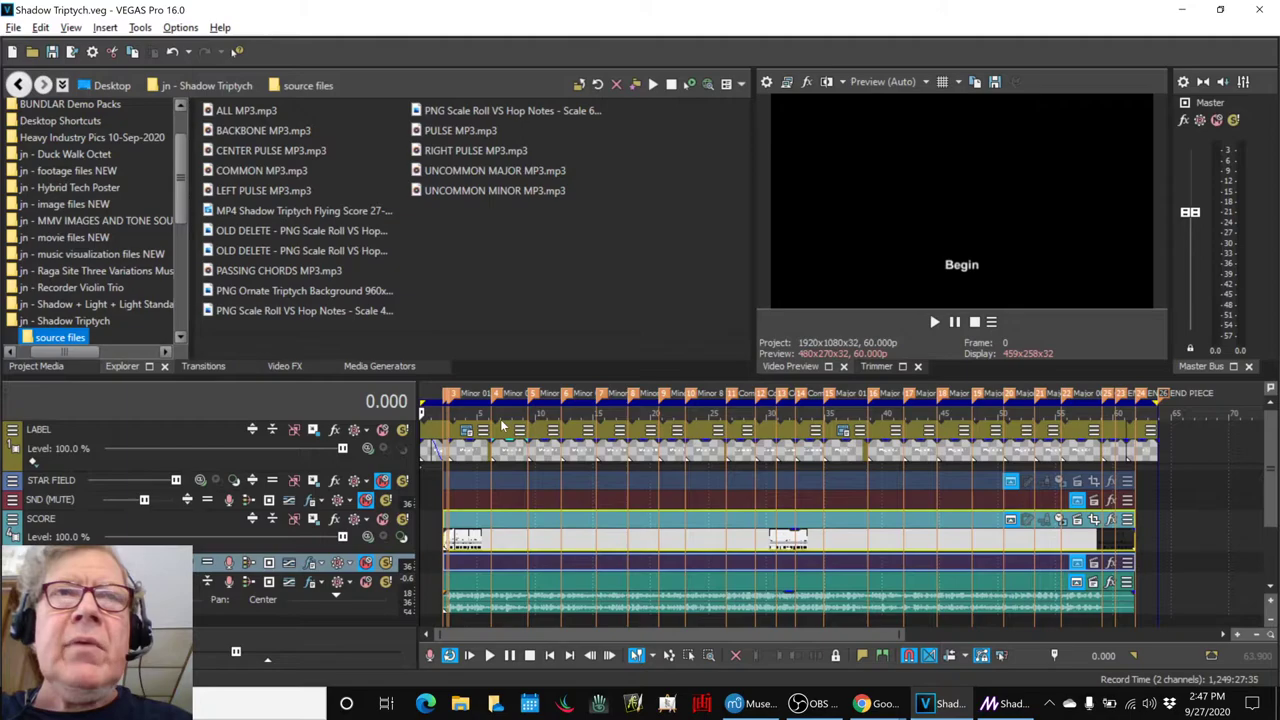
Step: Play the Shadow Triptych composite timeline, stop it, and minimize VEGAS Pro
key("space")
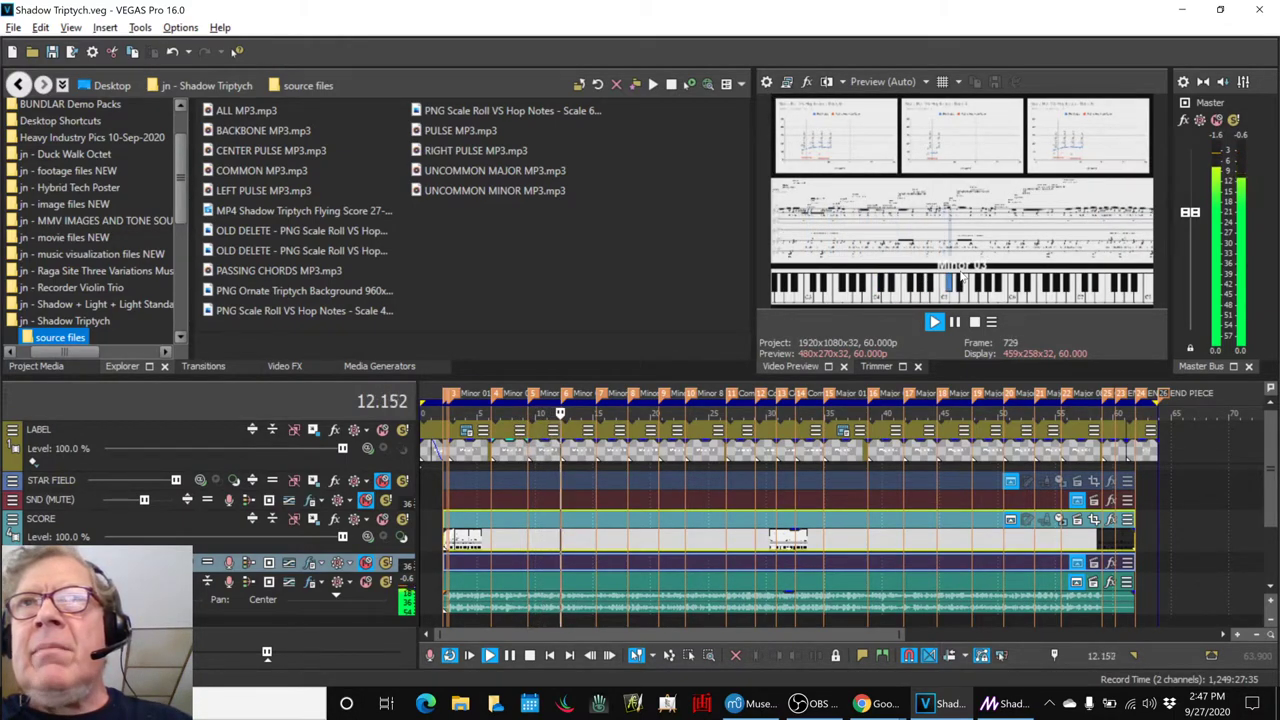
key("space")
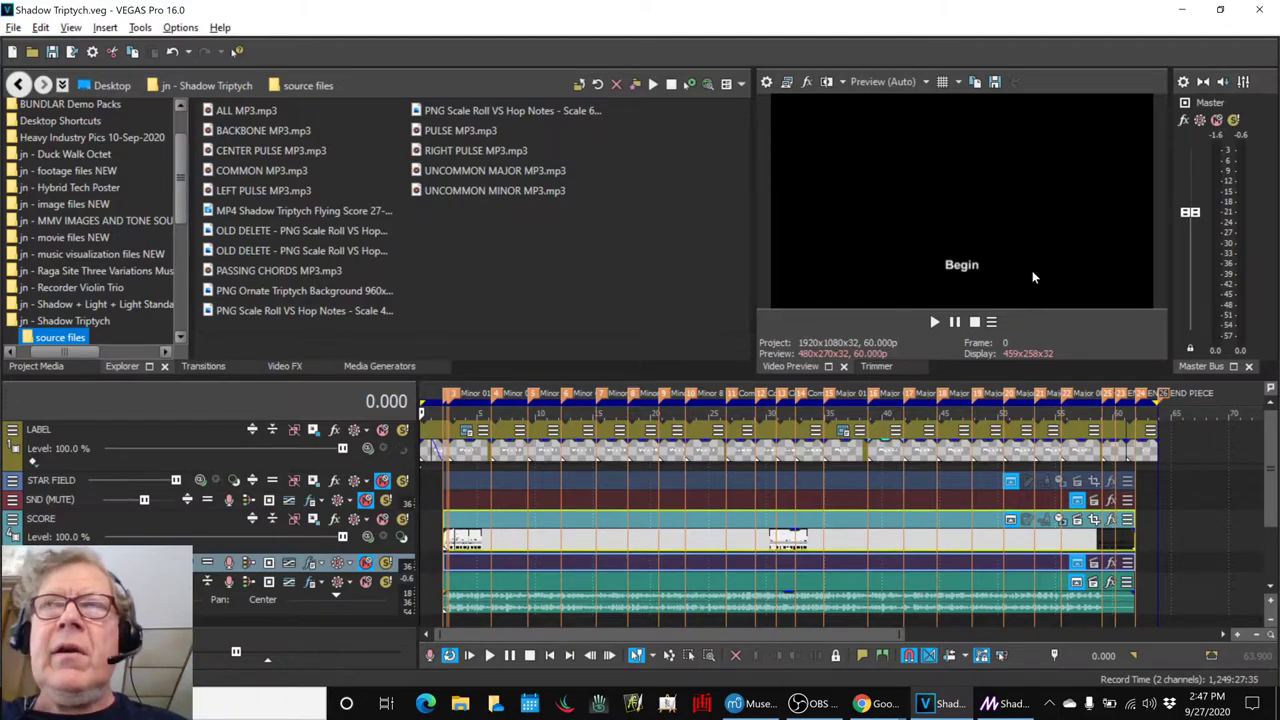
left_click(1184, 12)
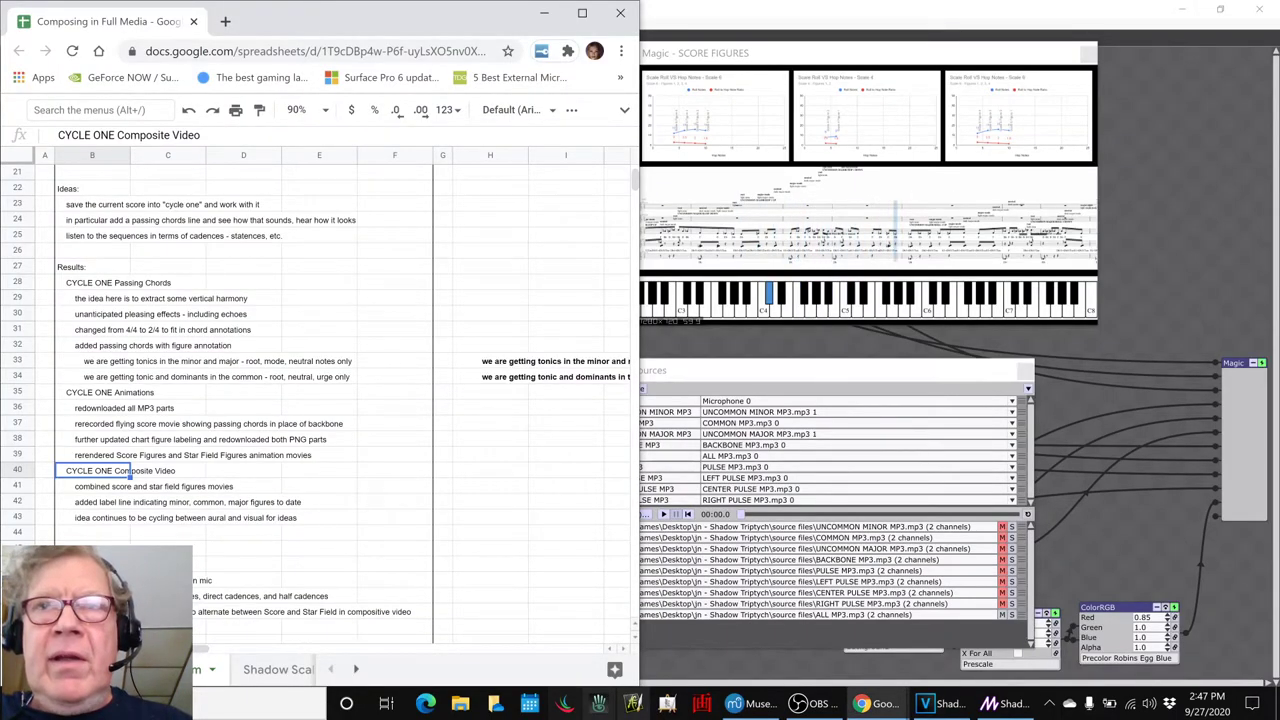
Step: Minimize Magic, read the cycling aural and visual note and Ideas Next Time, then return to MuseScore
left_click(1183, 12)
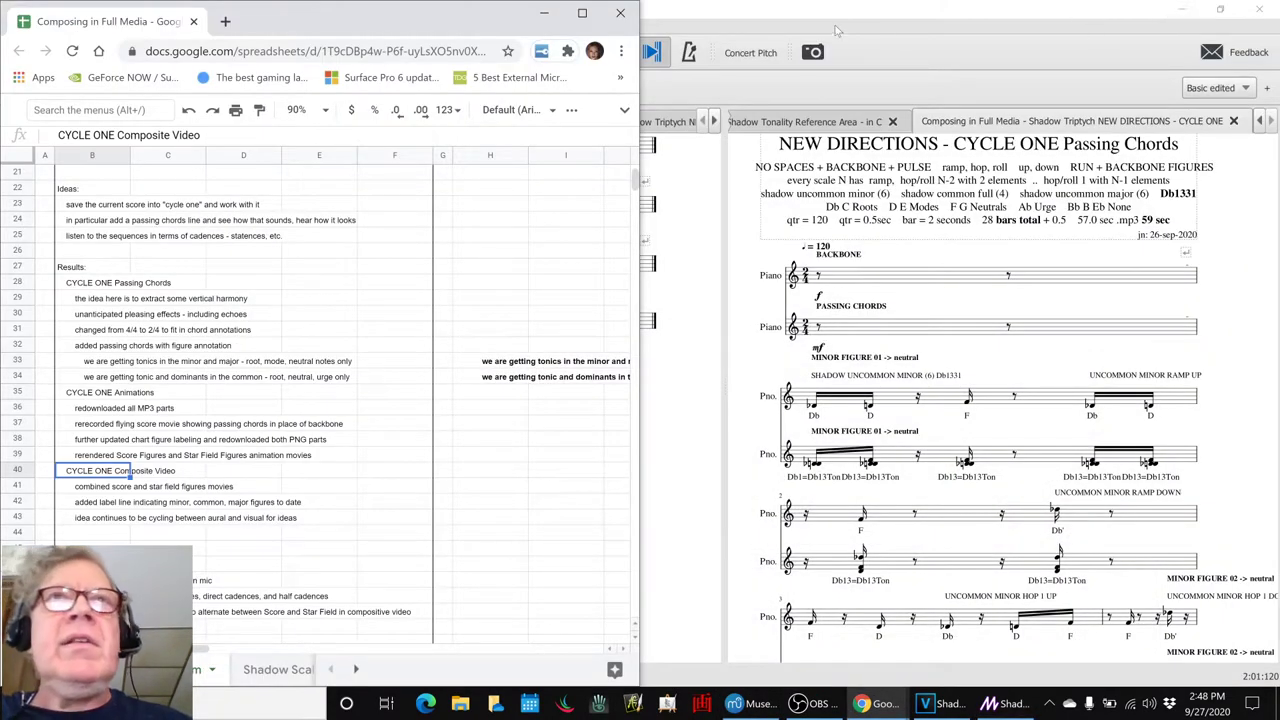
left_click(92, 522)
scroll(93, 522, "down", 2)
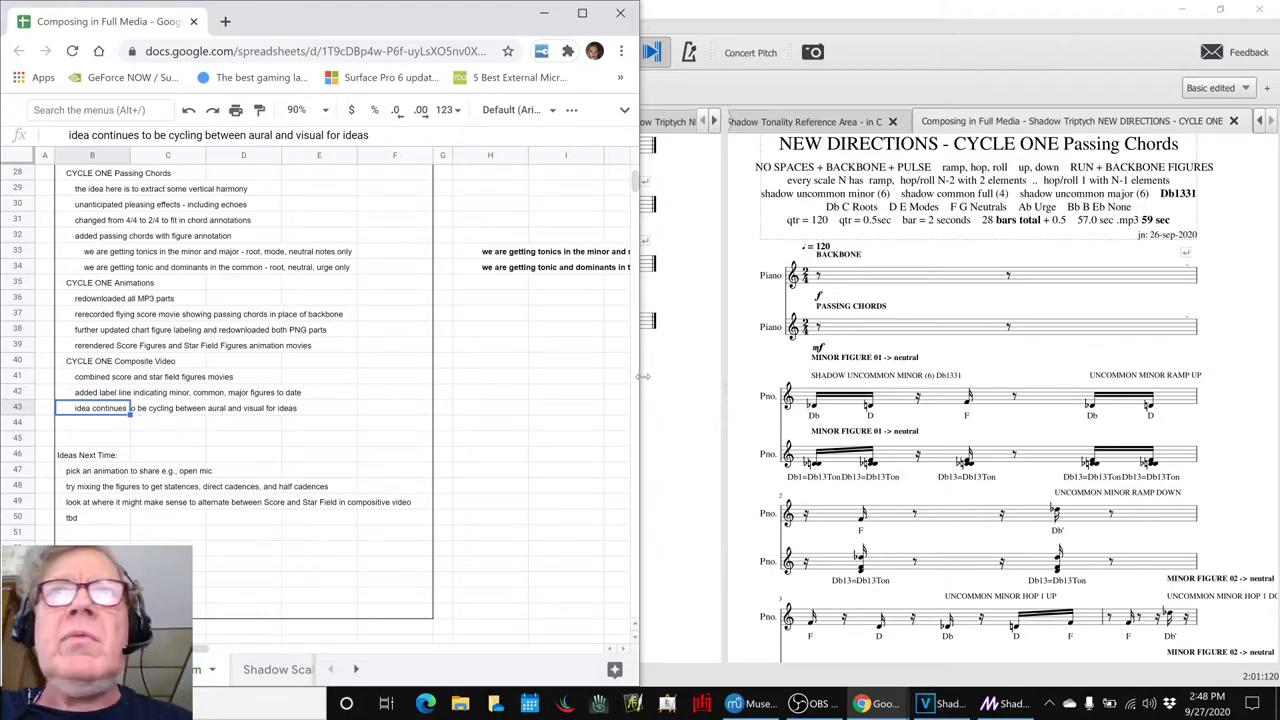
left_click(753, 302)
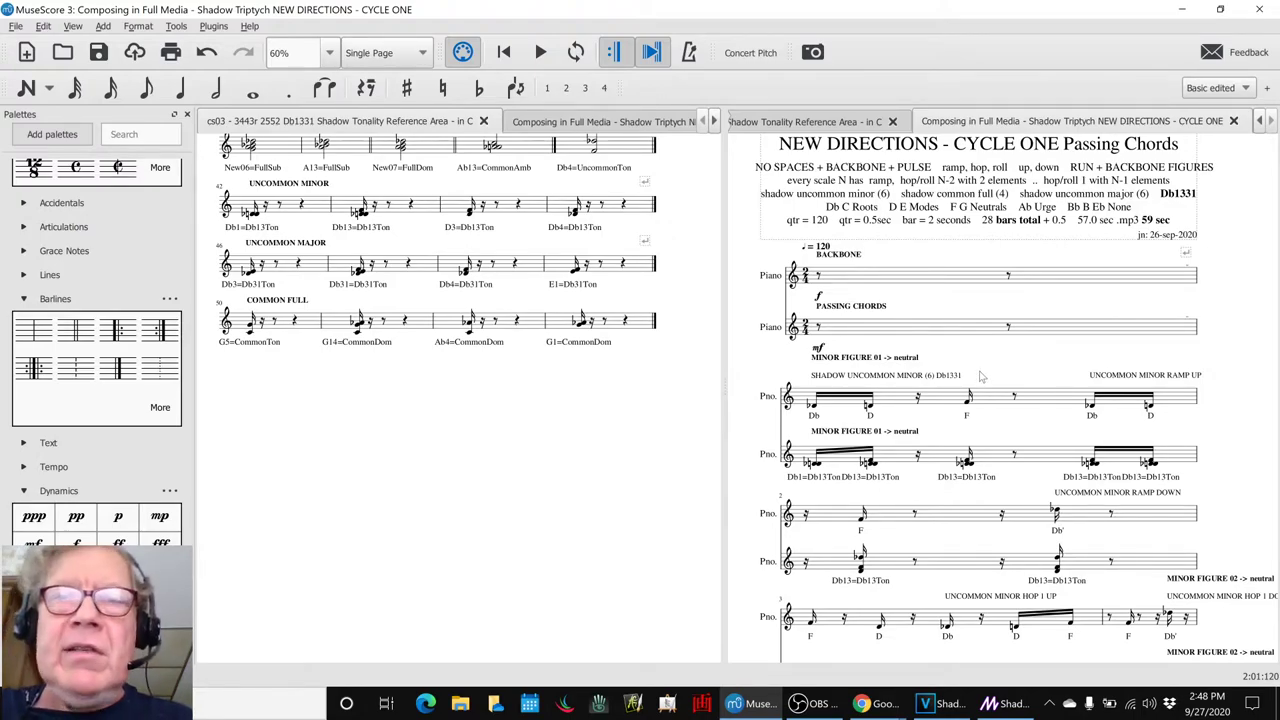
Step: Check the Mixer, then play the opening from the first Pno. measure and stop
key("F10")
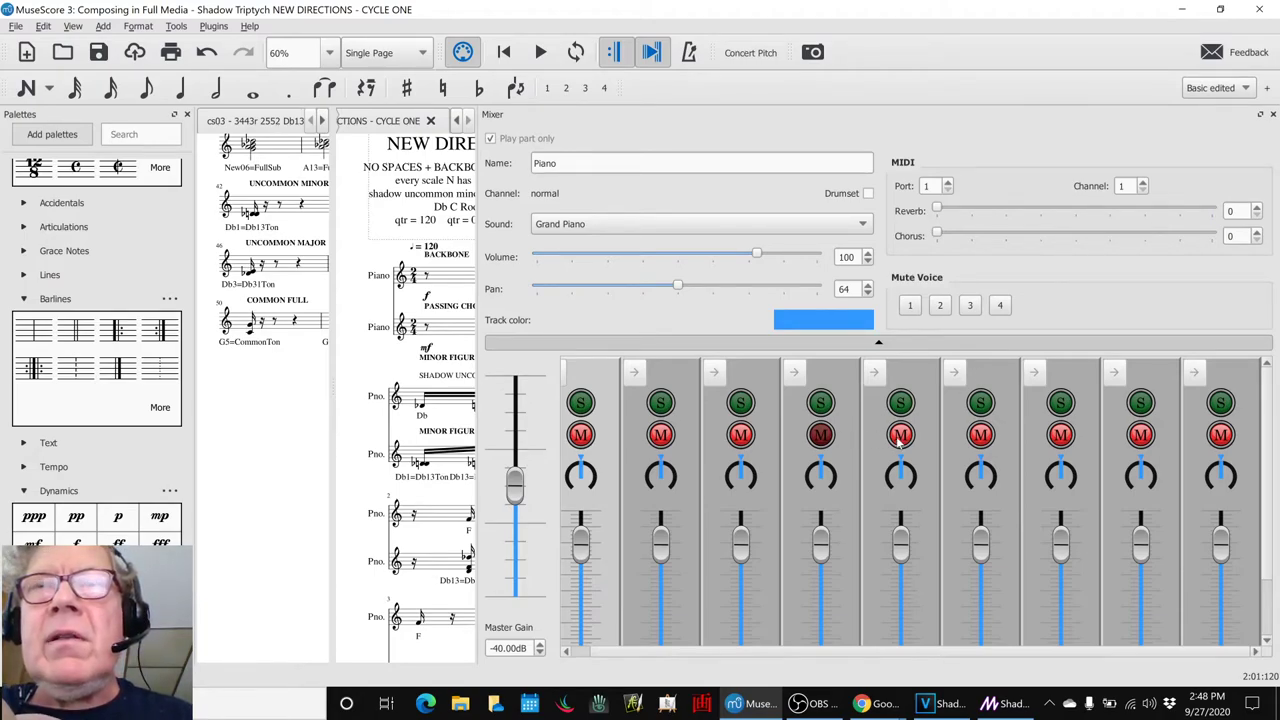
key("F10")
left_click(898, 404)
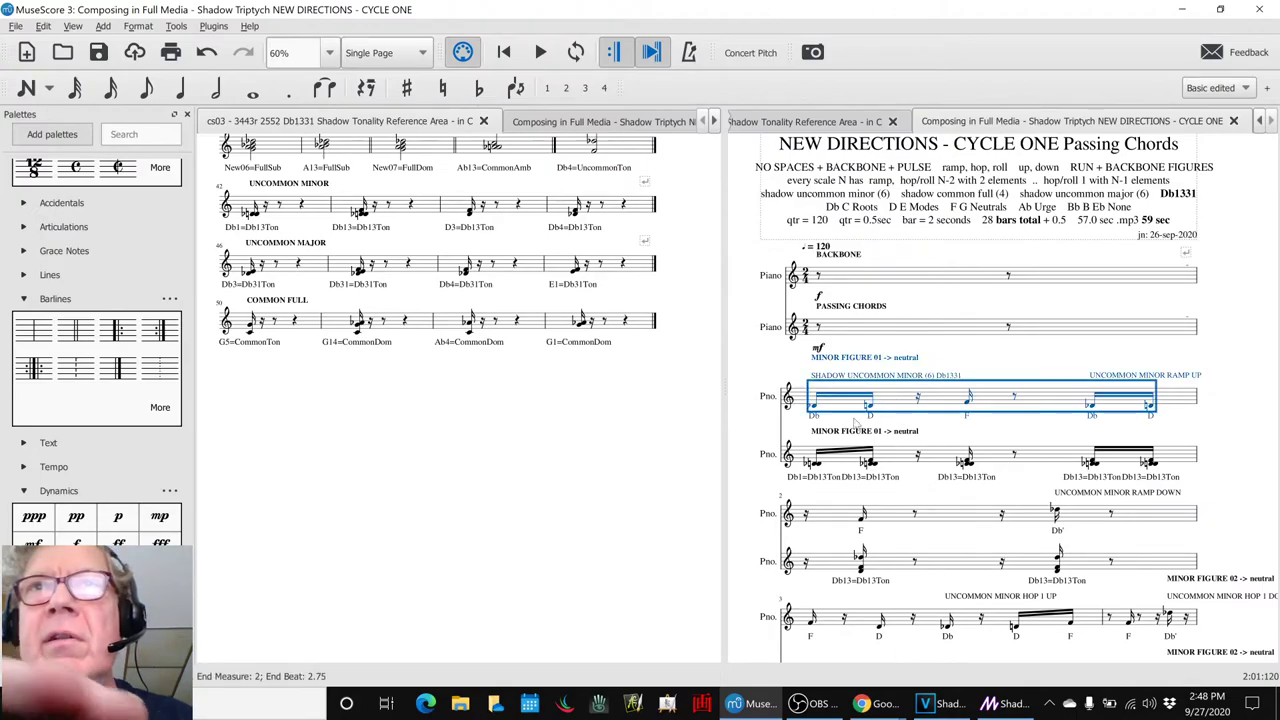
key("space")
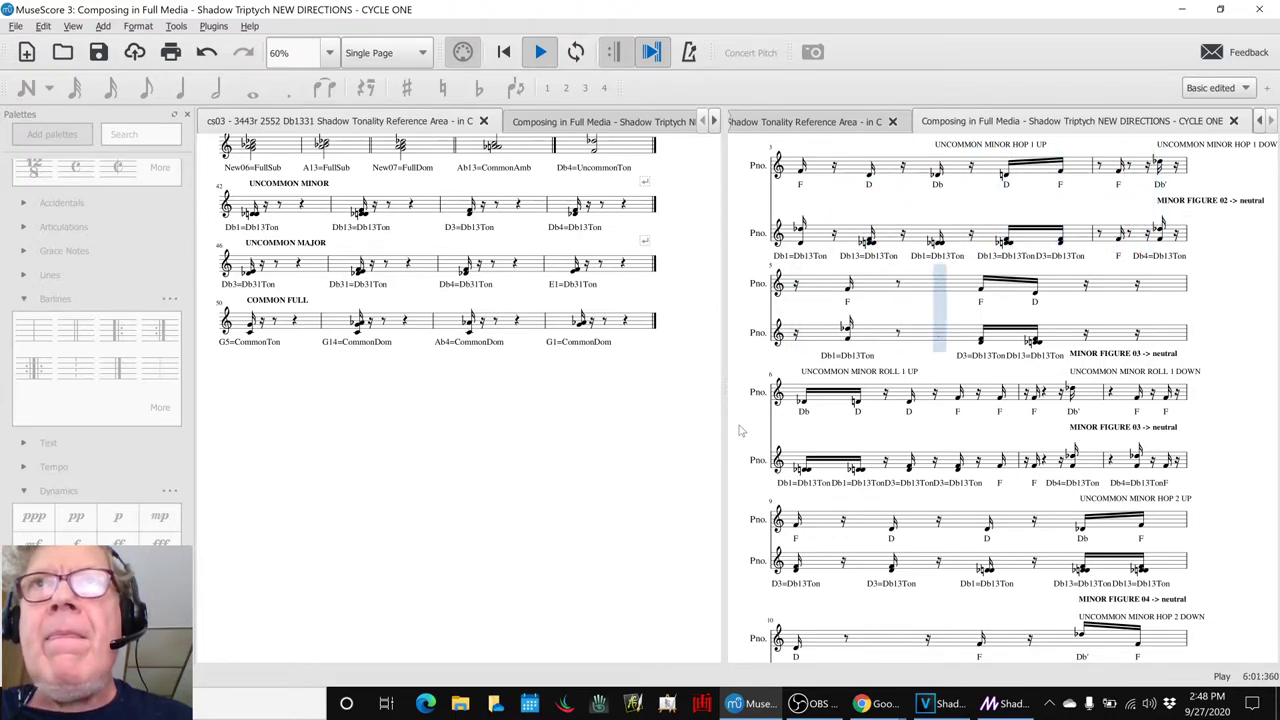
key("space")
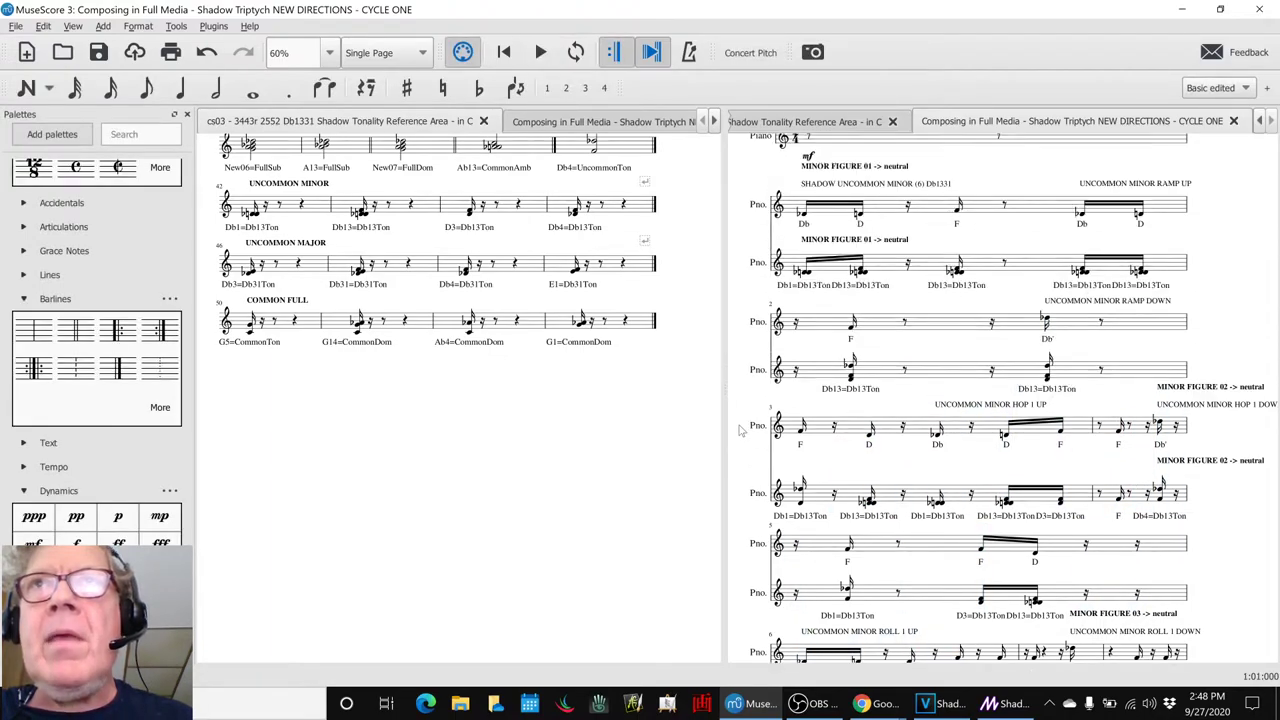
left_click(896, 471)
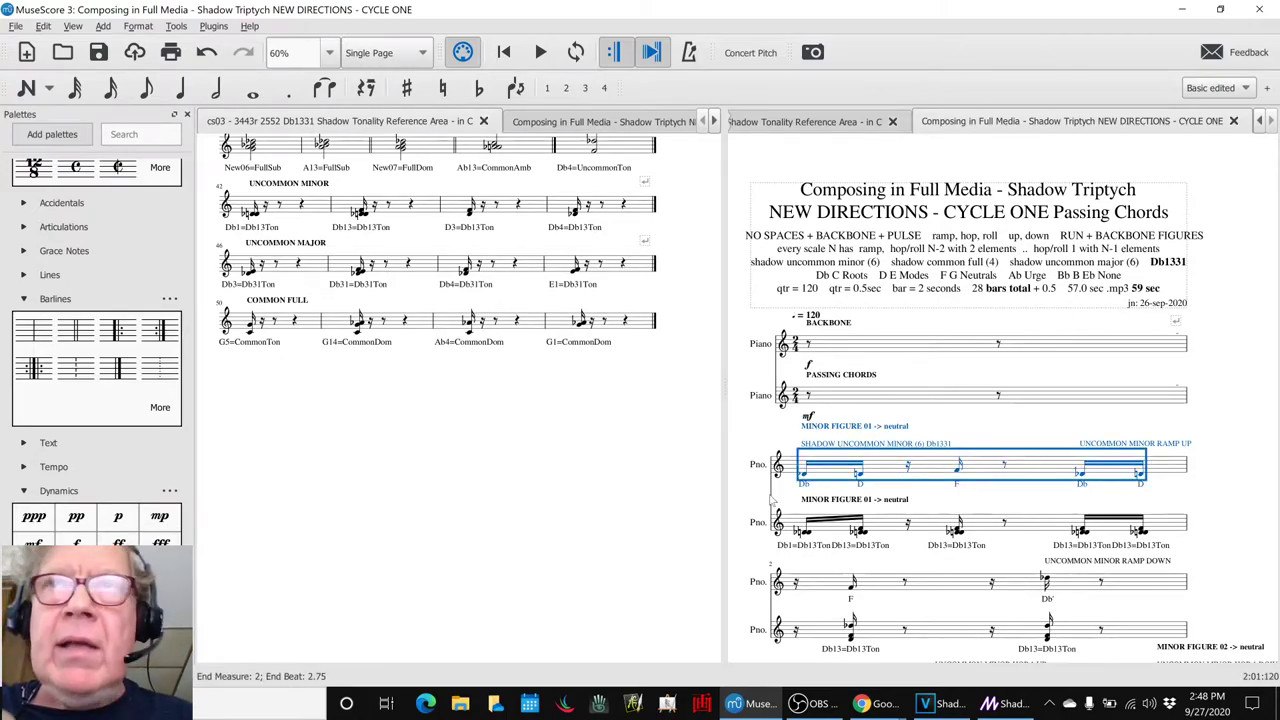
Step: Mute the fifth piano channel in the Mixer, play the opening, then reopen the Mixer
key("F10")
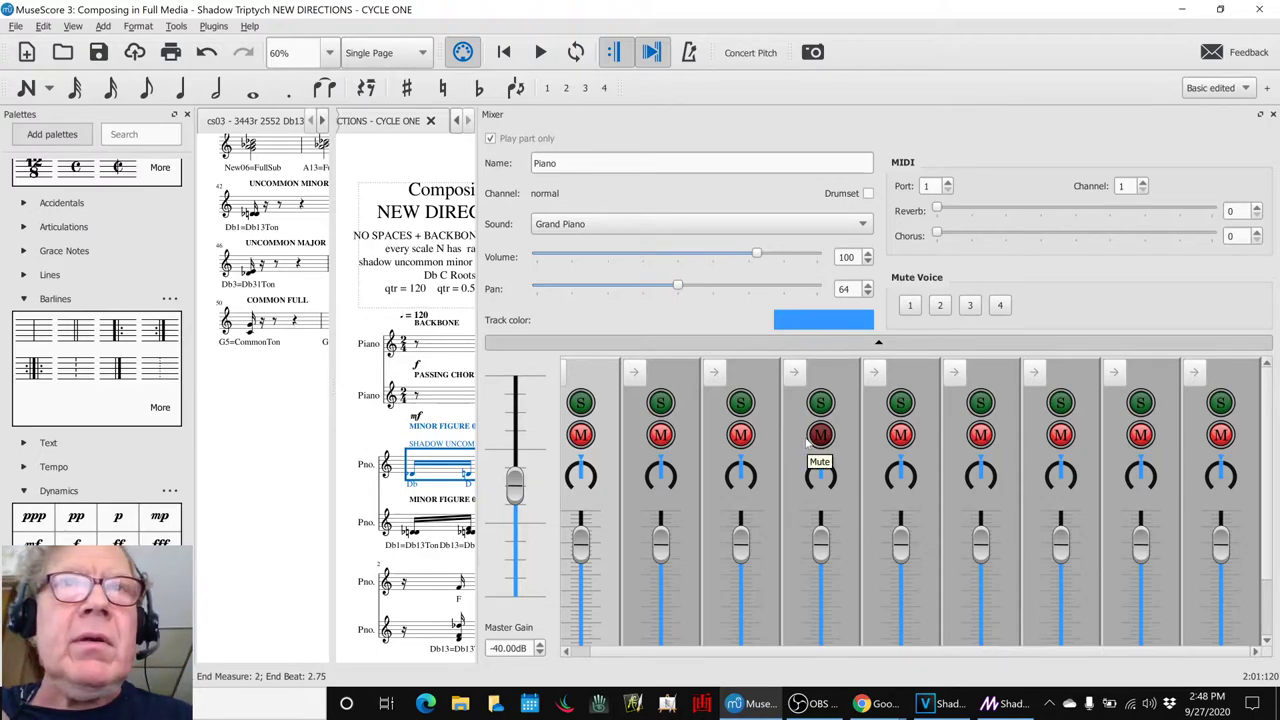
left_click(902, 435)
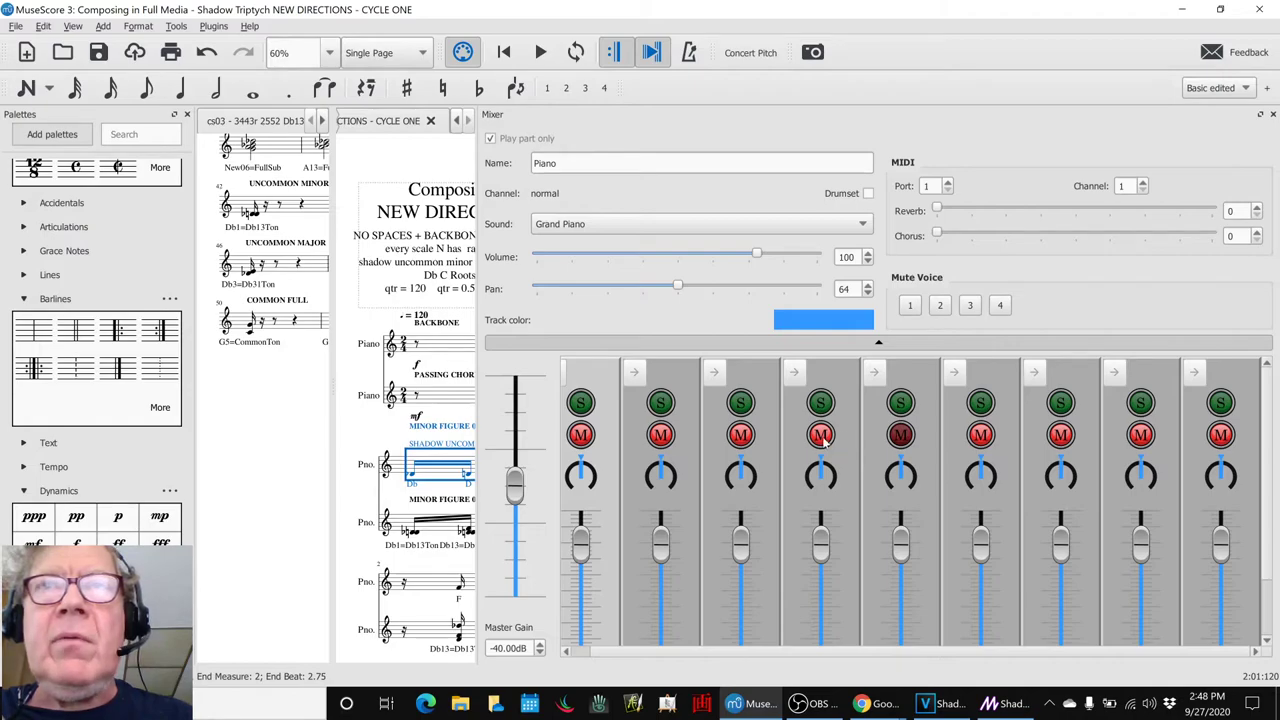
key("F10")
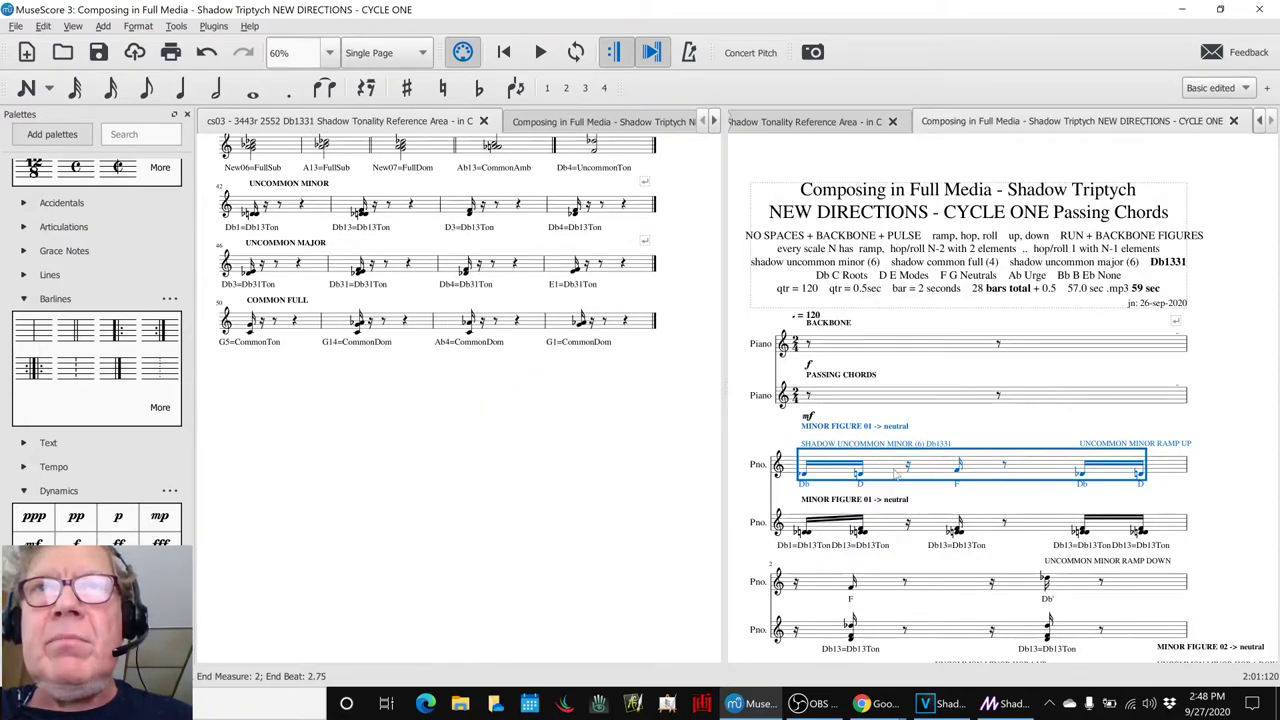
key("space")
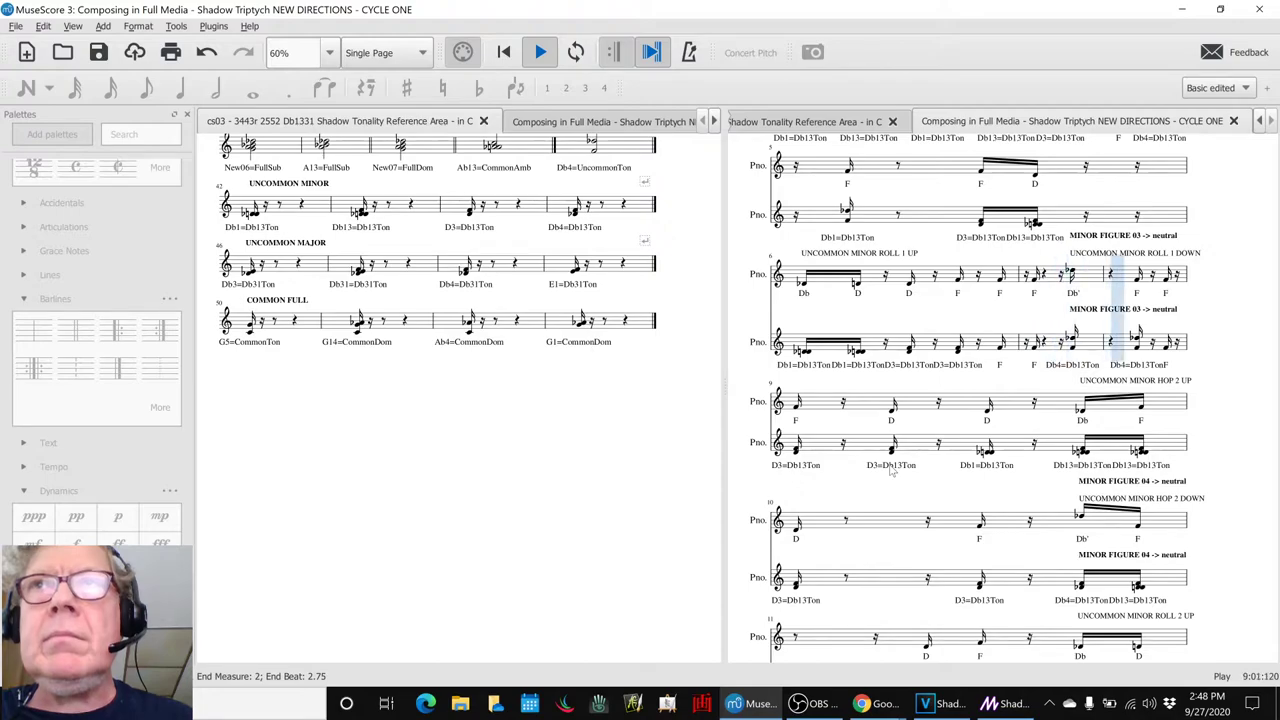
key("space")
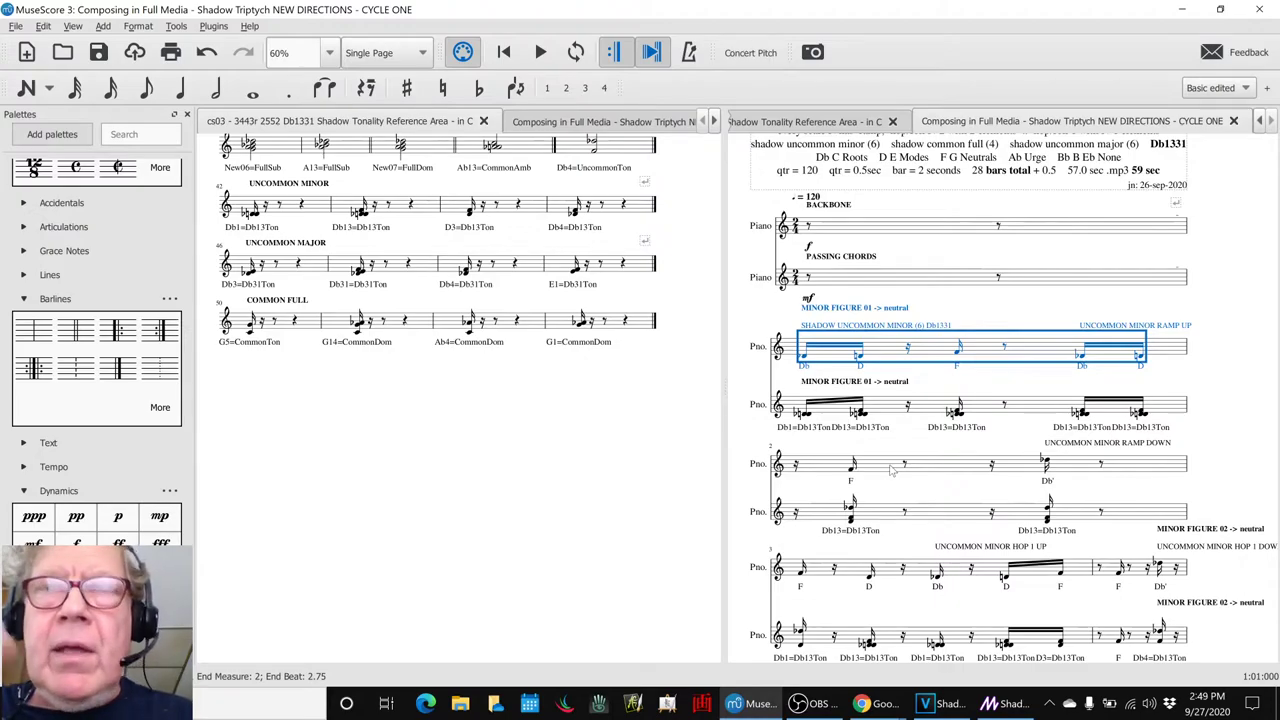
key("F10")
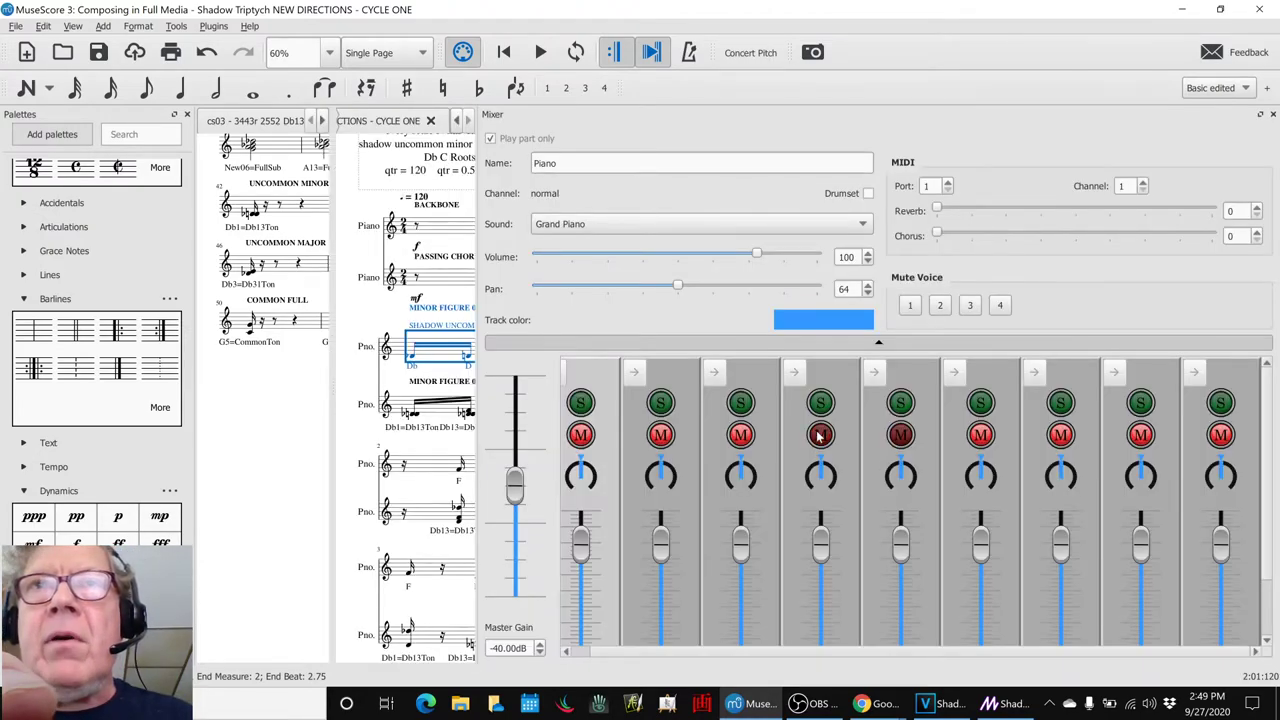
key("F10")
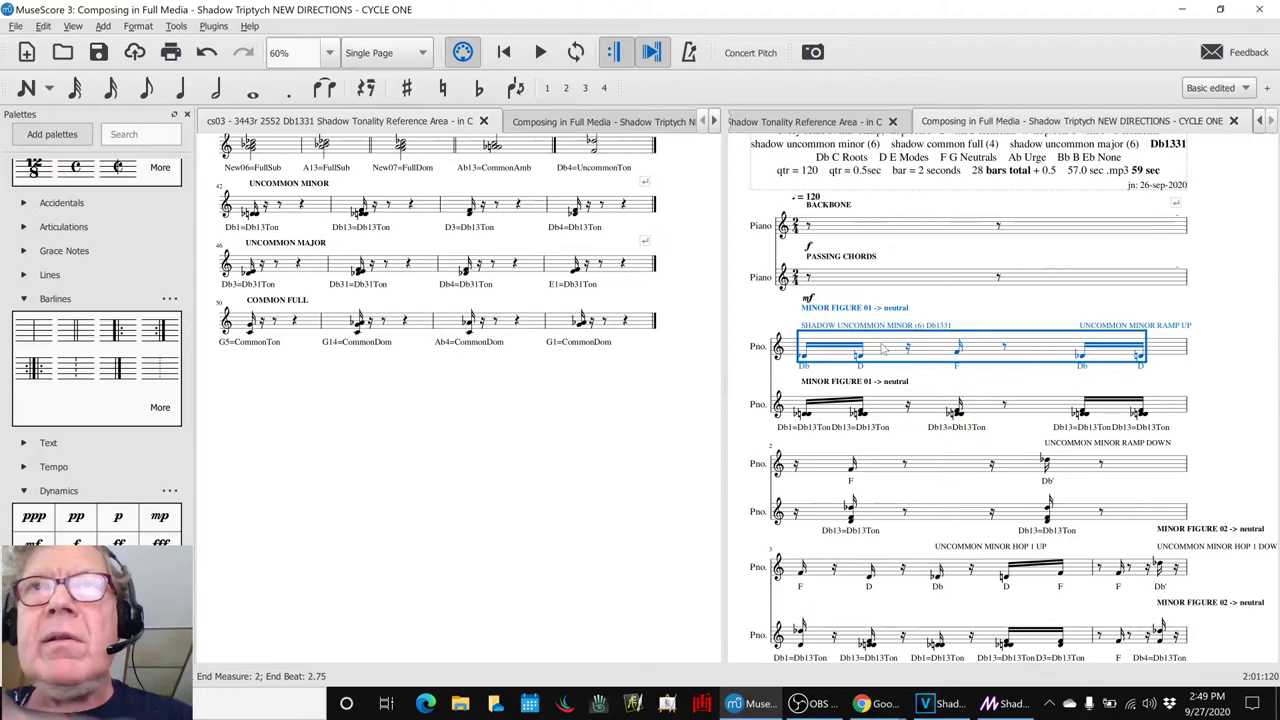
key("space")
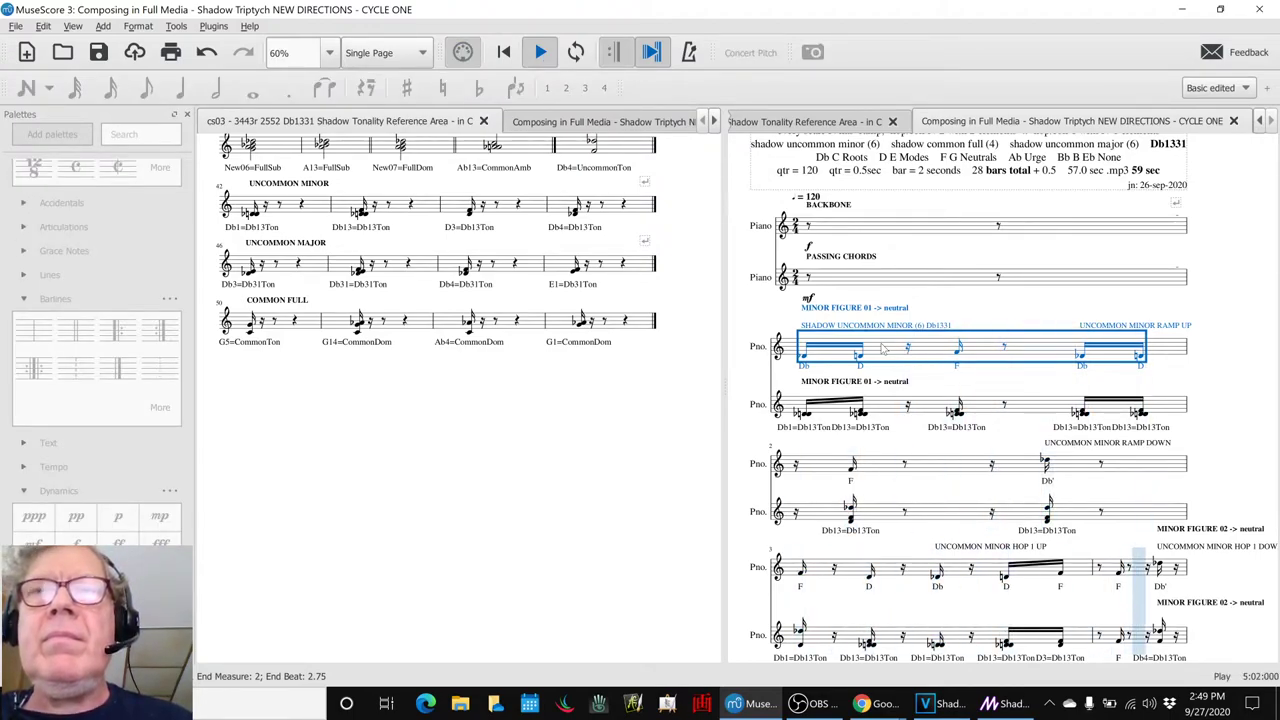
key("space")
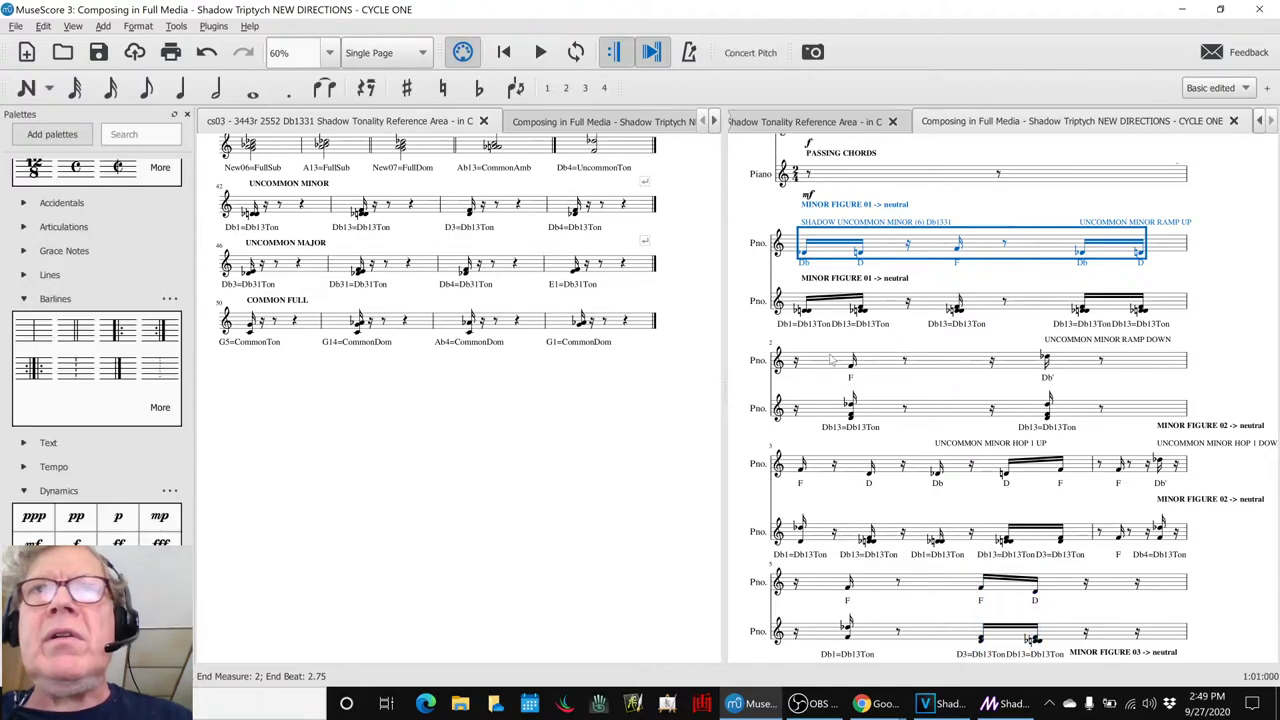
key("Escape")
scroll(752, 341, "up", 2)
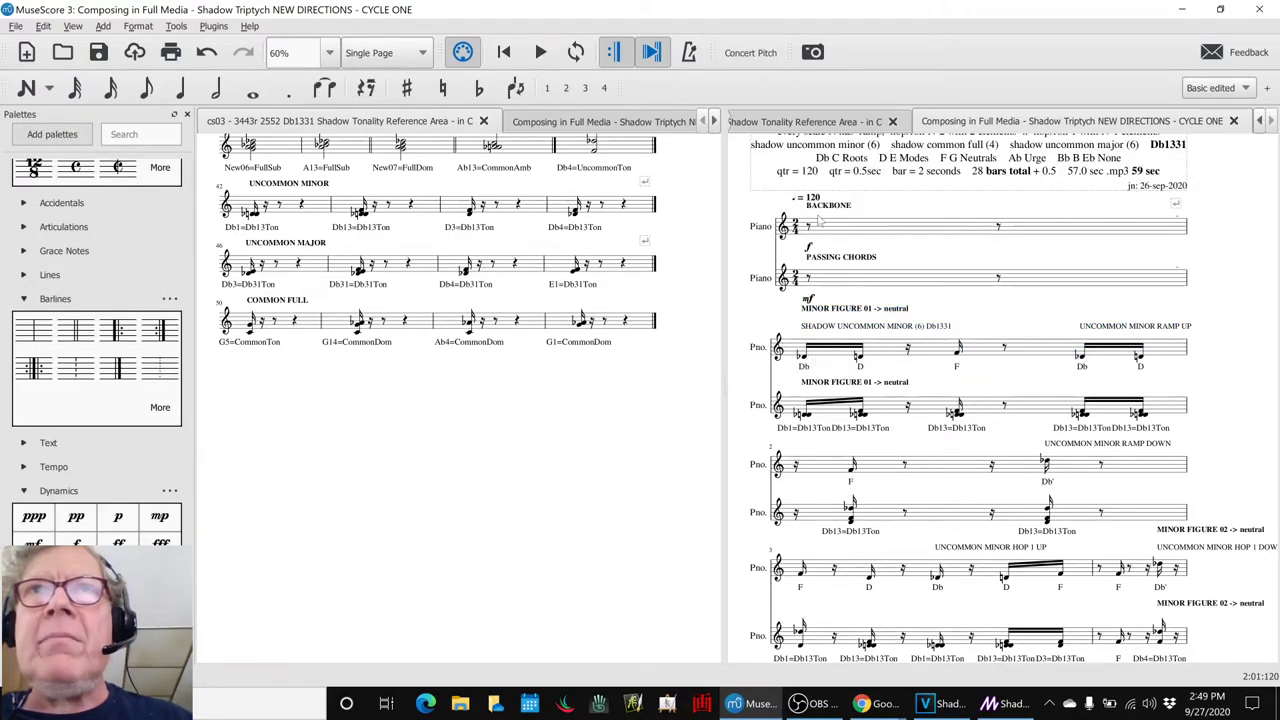
left_click(846, 228)
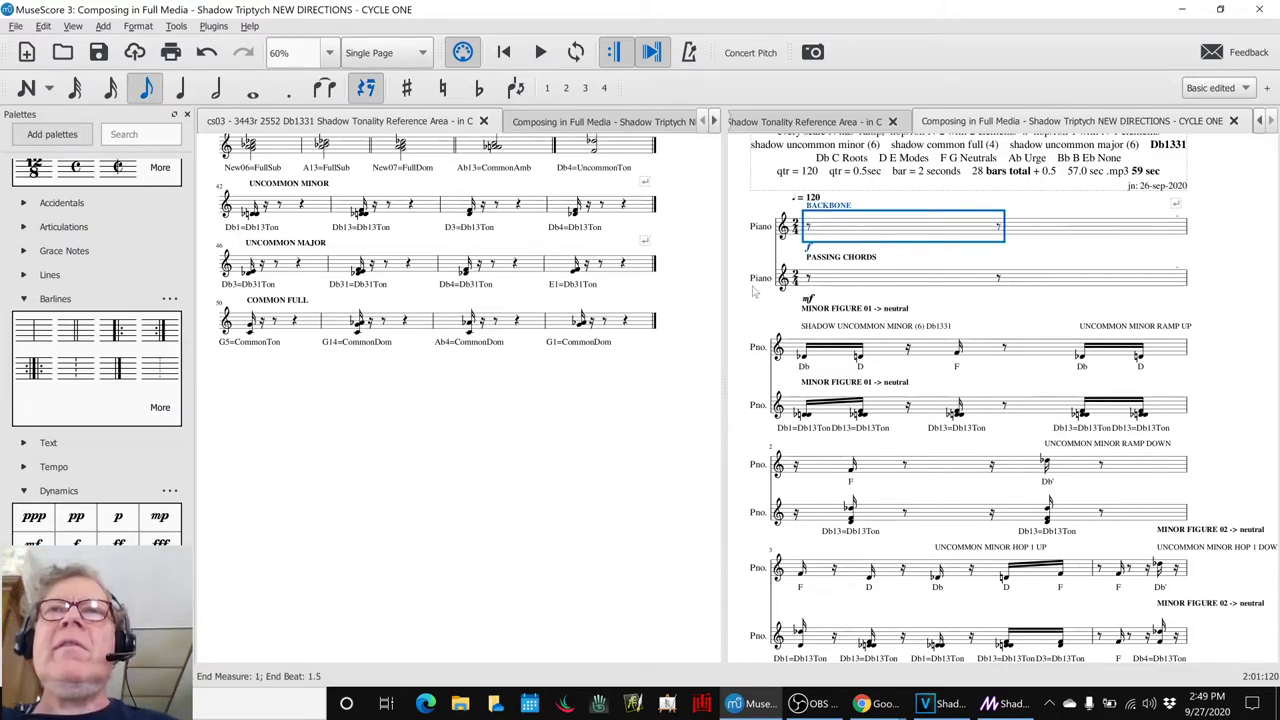
key("Escape")
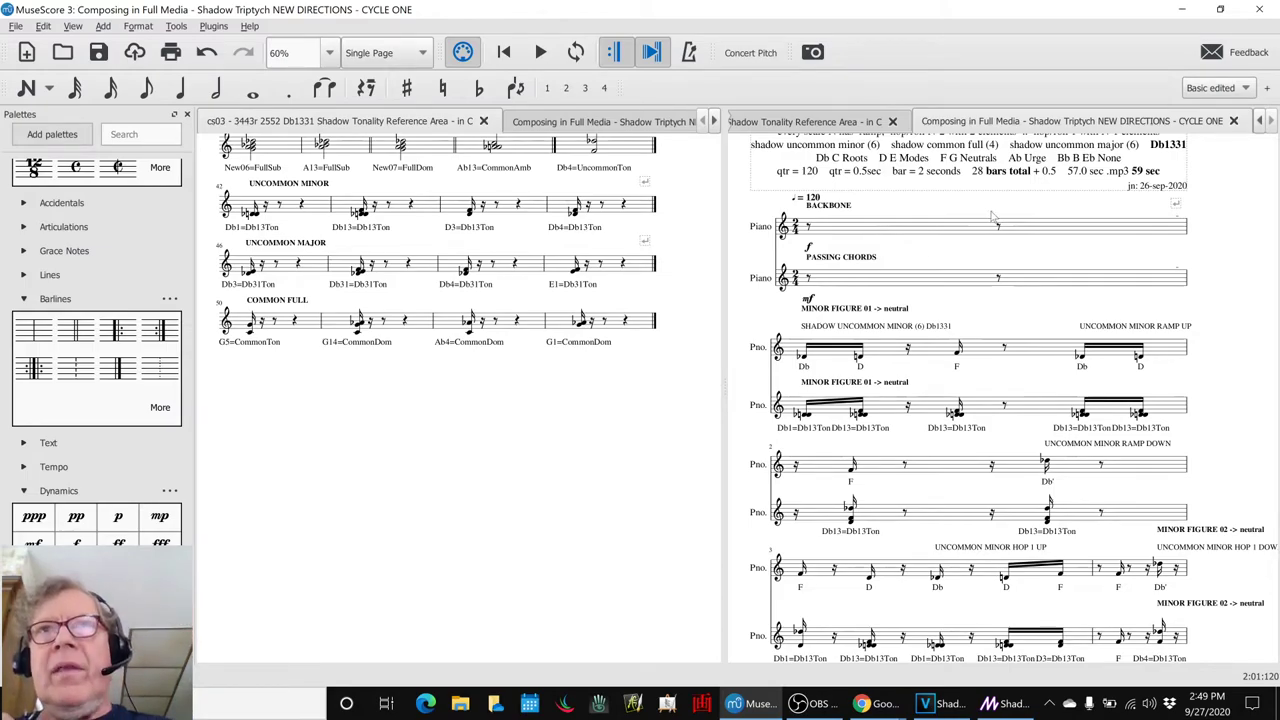
left_click(950, 227)
Step: Play the score from the beginning through its later major figures, then switch to Google Sheets
left_click(745, 320)
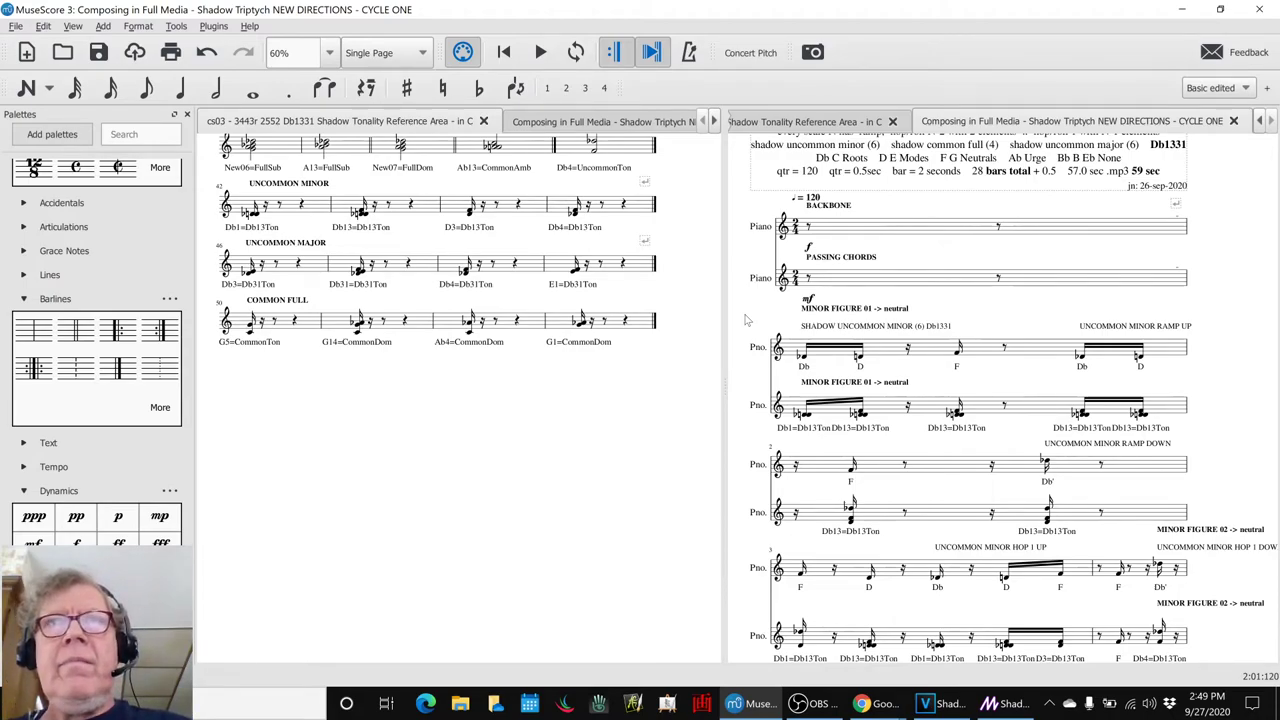
key("space")
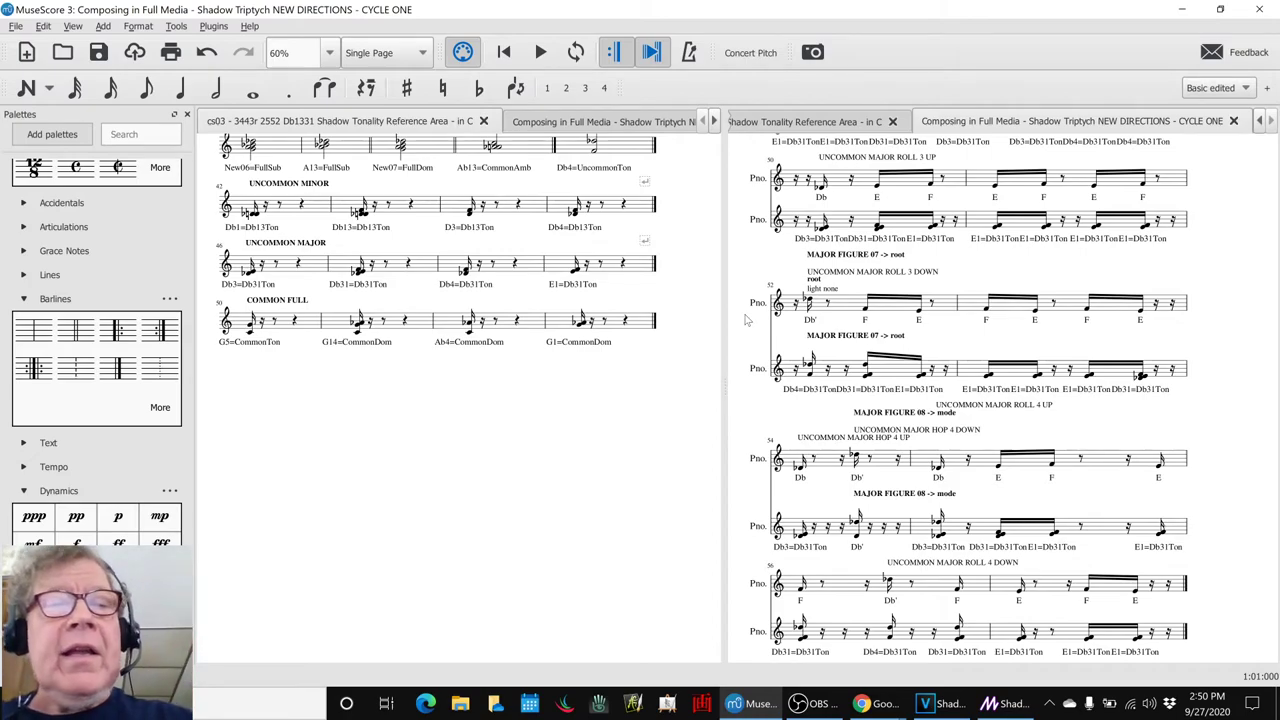
key("alt+Tab")
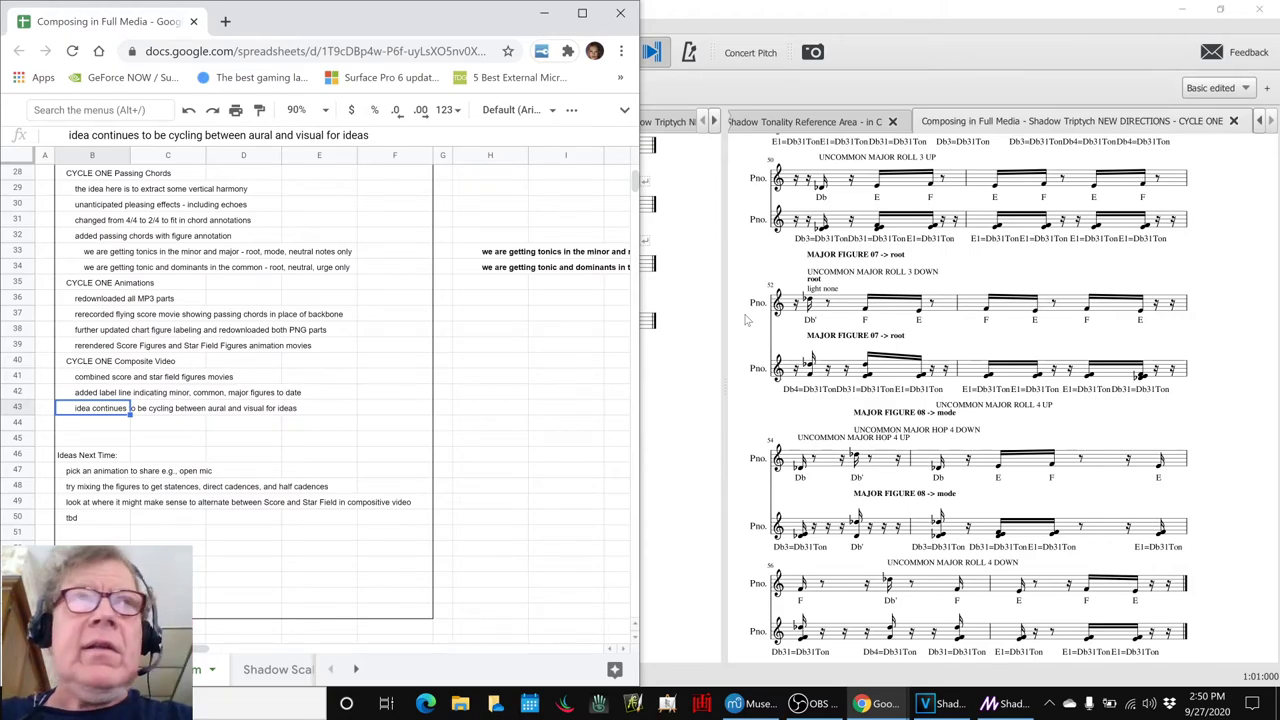
Step: Bold the CYCLE ONE Passing Chords and Animations headings and the mixing-figures idea in B48
key("Up")
key("Up")
key("Up")
key("Up")
key("Up")
key("Up")
key("Up")
key("Up")
key("Up")
key("Up")
key("Up")
key("Up")
key("Up")
key("Up")
key("Up")
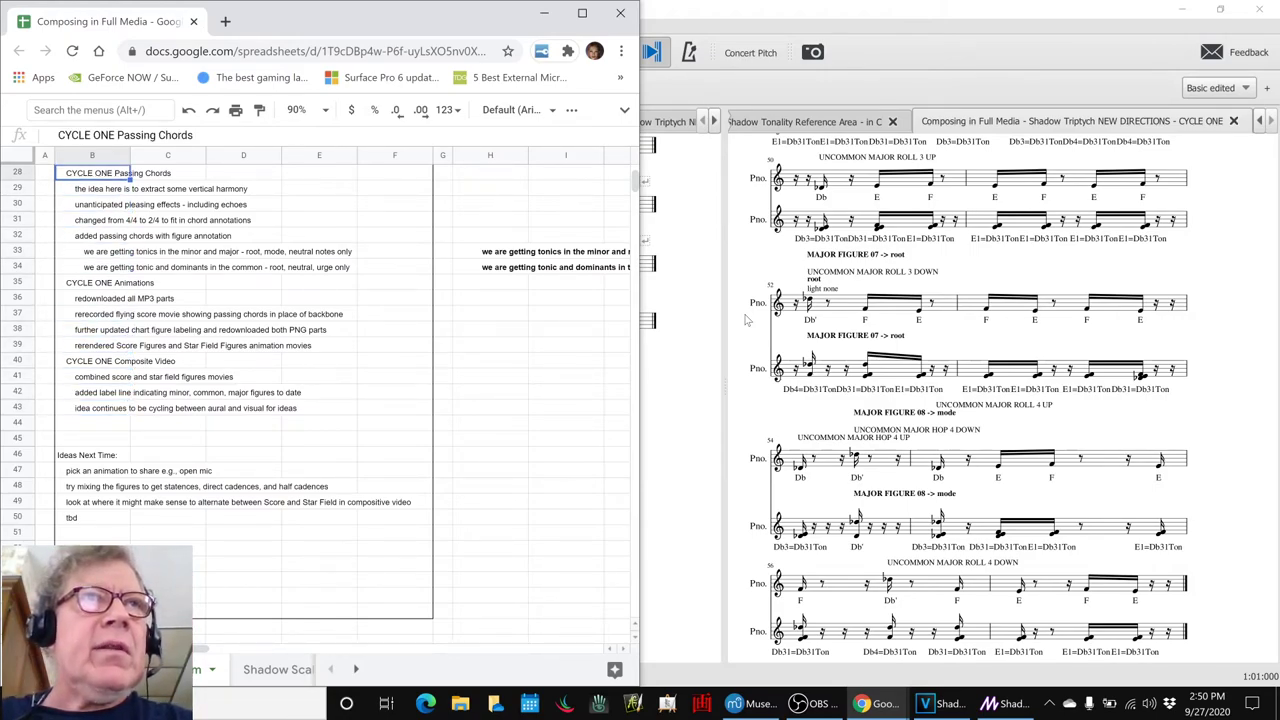
key("ctrl+b")
key("Down")
key("Down")
key("Down")
key("Down")
key("Down")
key("Down")
key("Down")
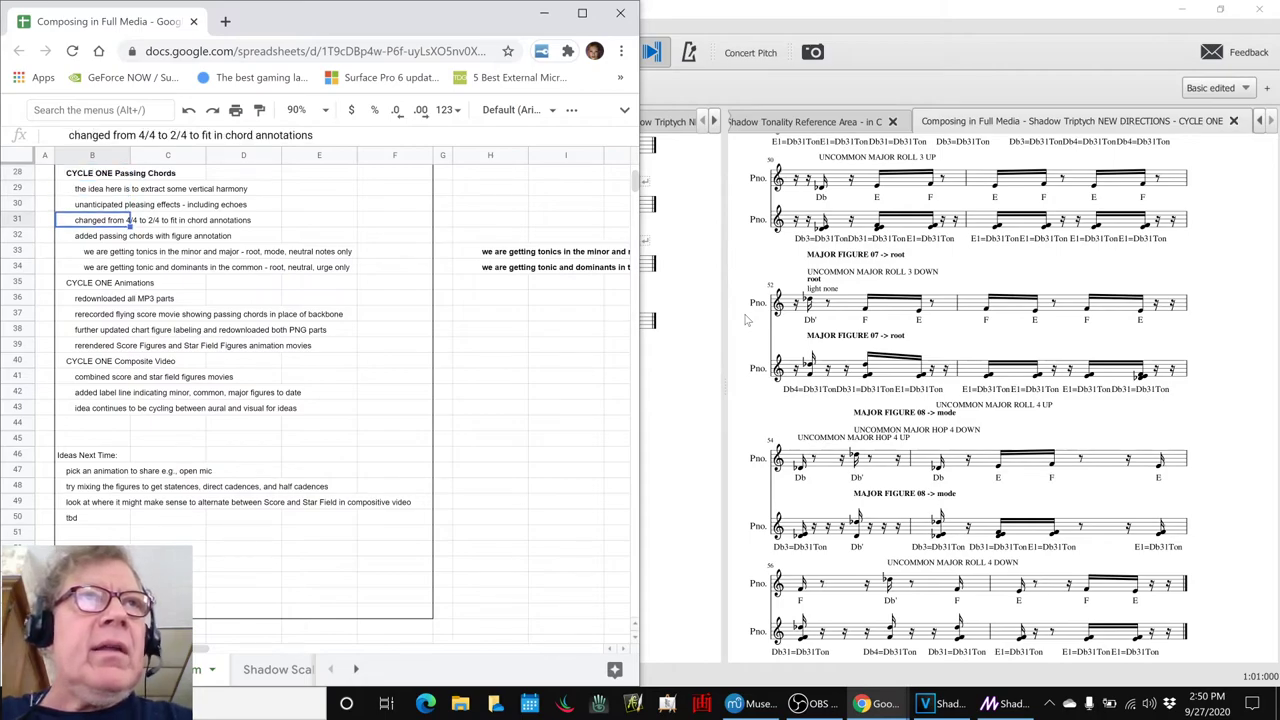
key("ctrl+b")
key("Down")
key("Down")
key("Down")
key("Down")
key("Down")
key("Down")
key("Down")
key("Down")
key("Down")
key("Down")
key("Down")
key("Down")
key("Down")
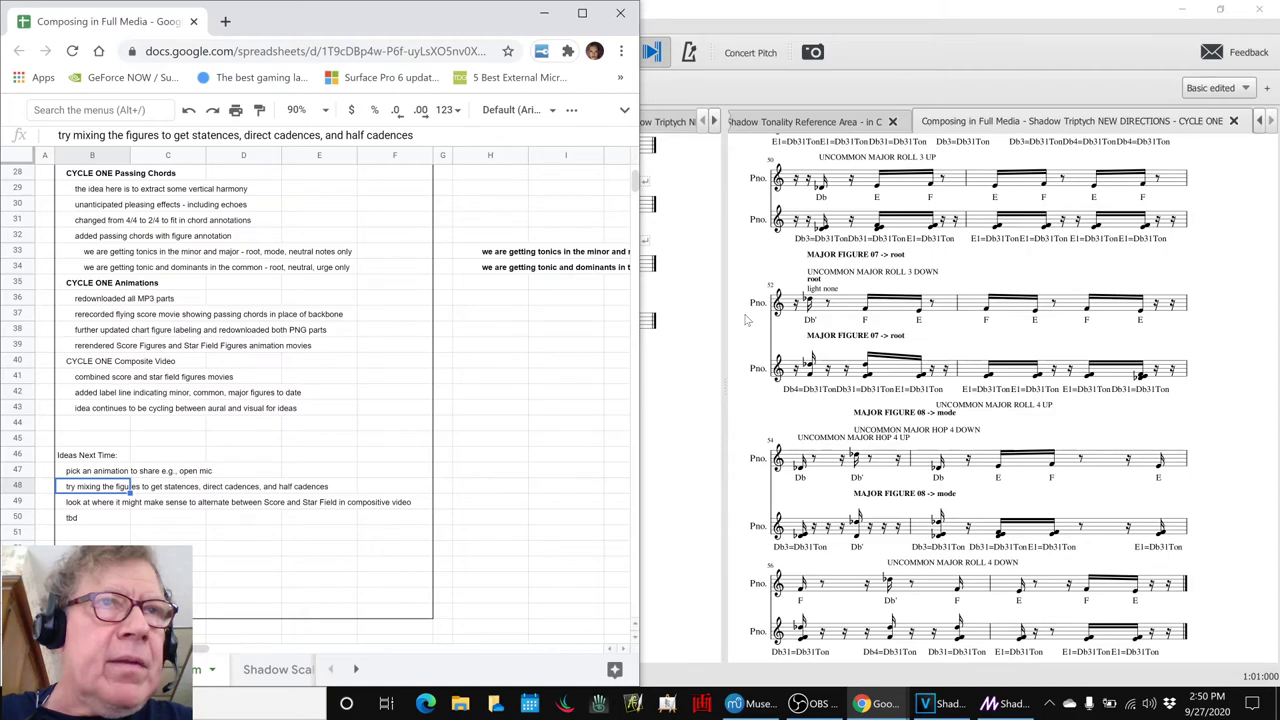
key("ctrl+b")
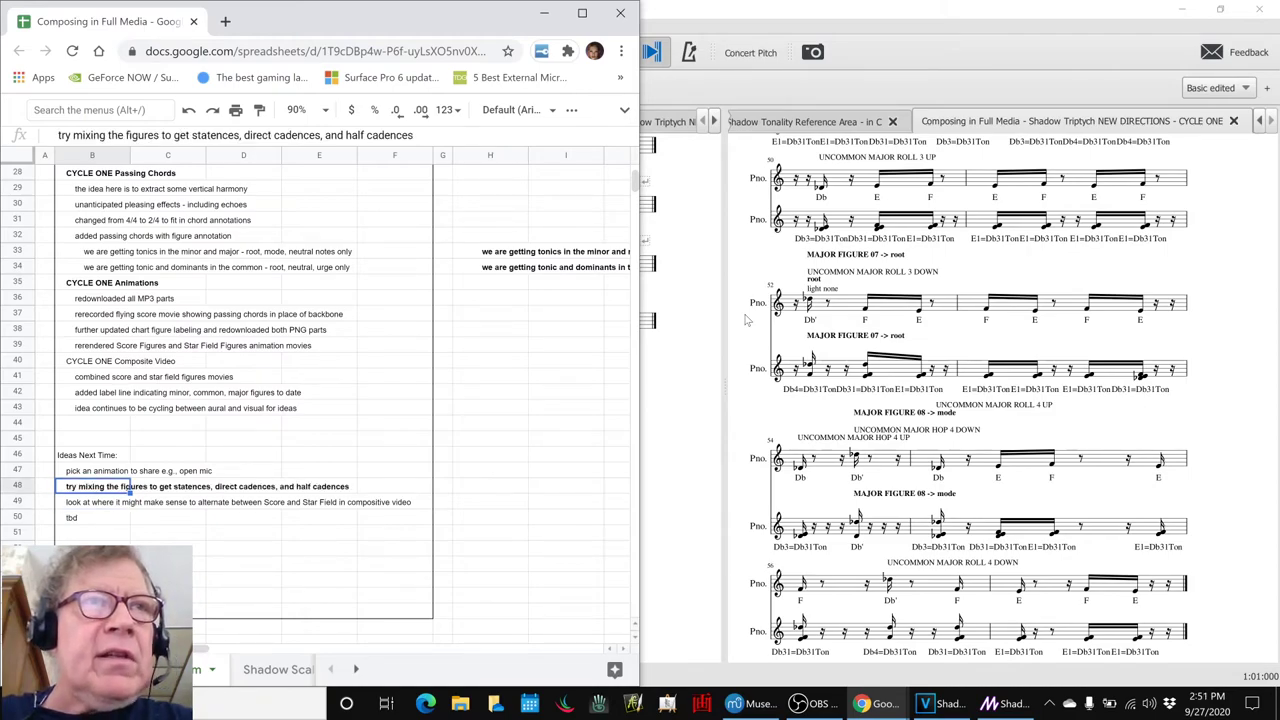
Step: Copy the mixing-figures idea from B48 into cell H48
key("Right")
key("Left")
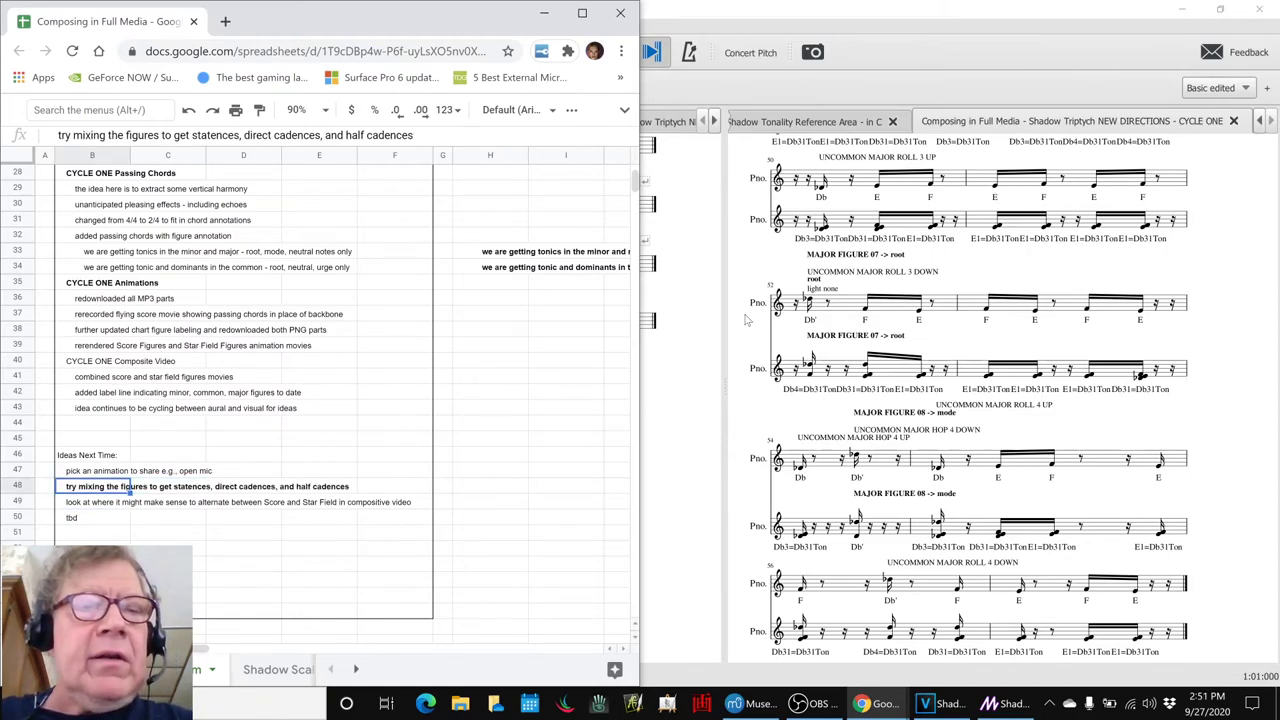
key("ctrl+c")
key("Right")
key("Right")
key("Right")
key("Right")
key("Right")
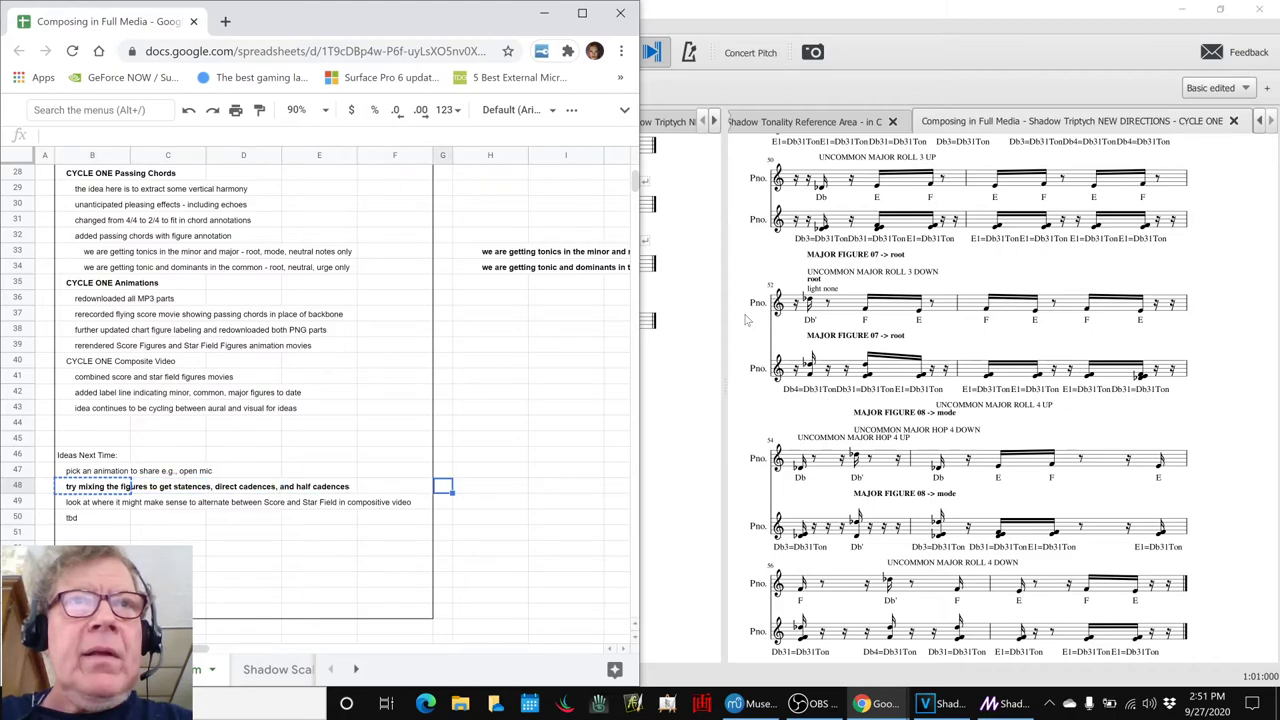
key("Right")
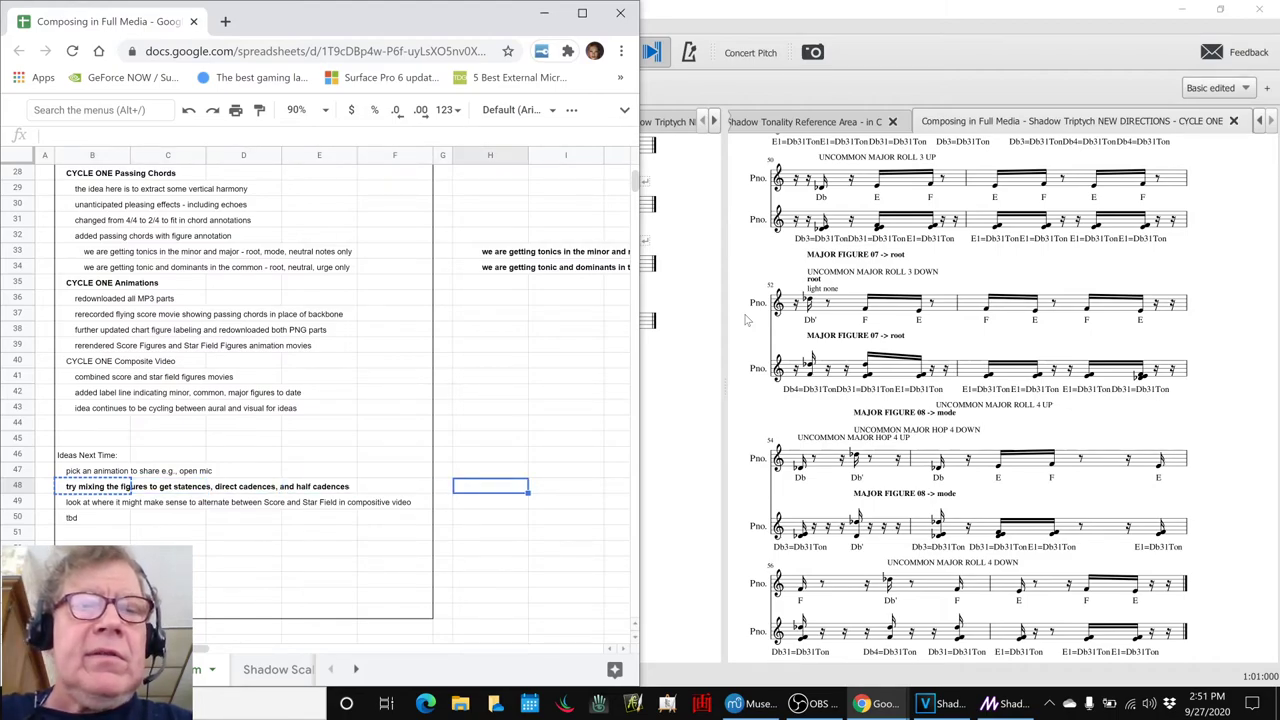
key("ctrl+v")
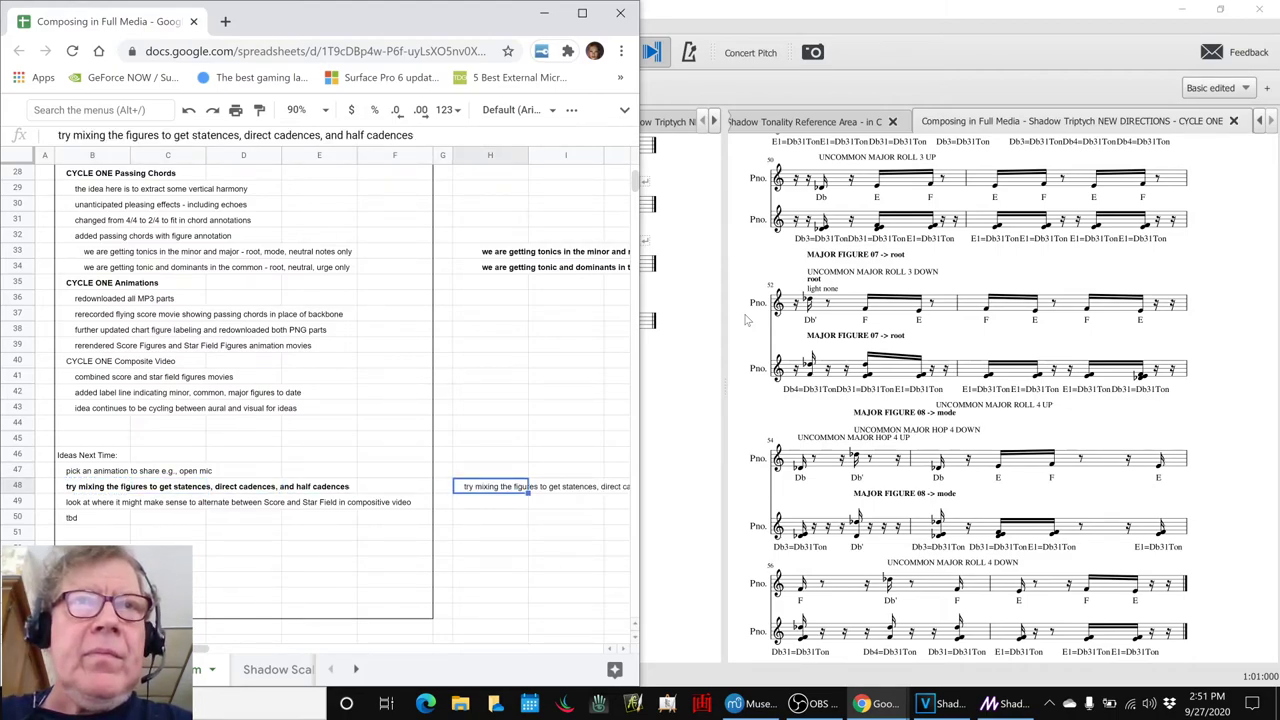
key("Up")
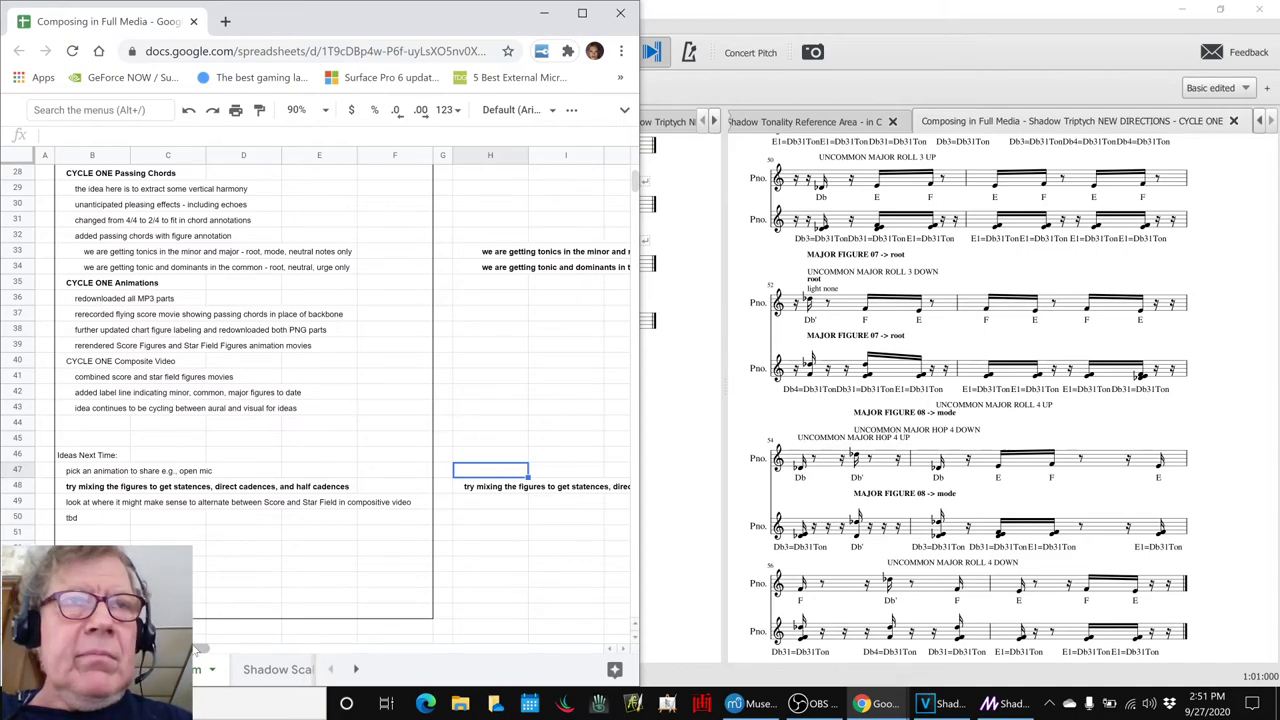
scroll(318, 609, "right", 3)
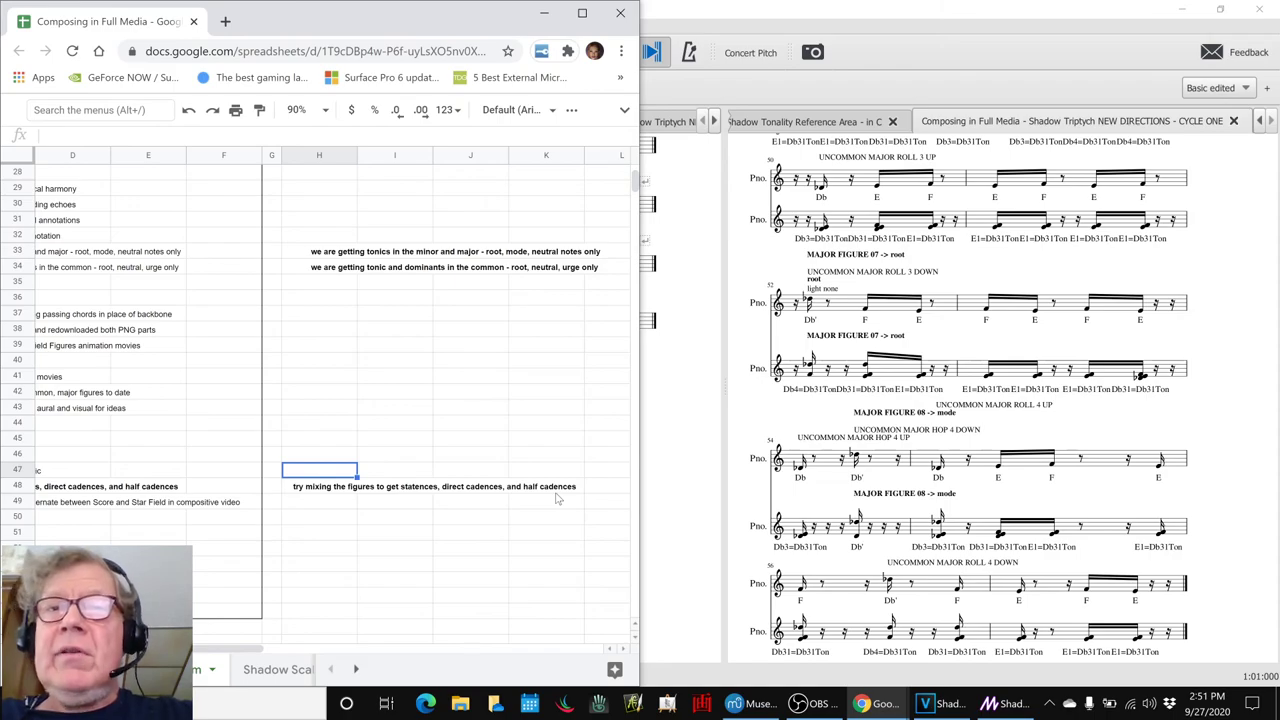
key("alt+Tab")
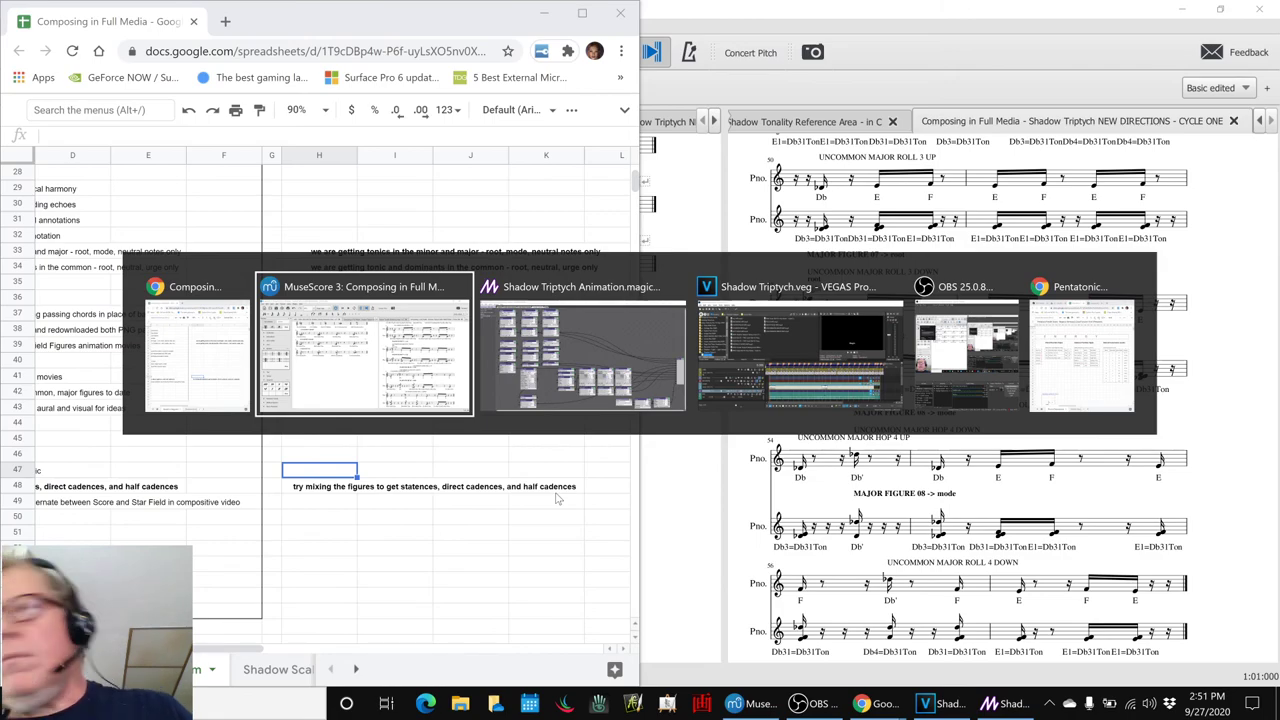
Step: Switch to OBS Studio, streaming live as 'Composing in Full Media Part 31 - SONG CYCLES'
key("alt+Tab")
key("alt+Tab")
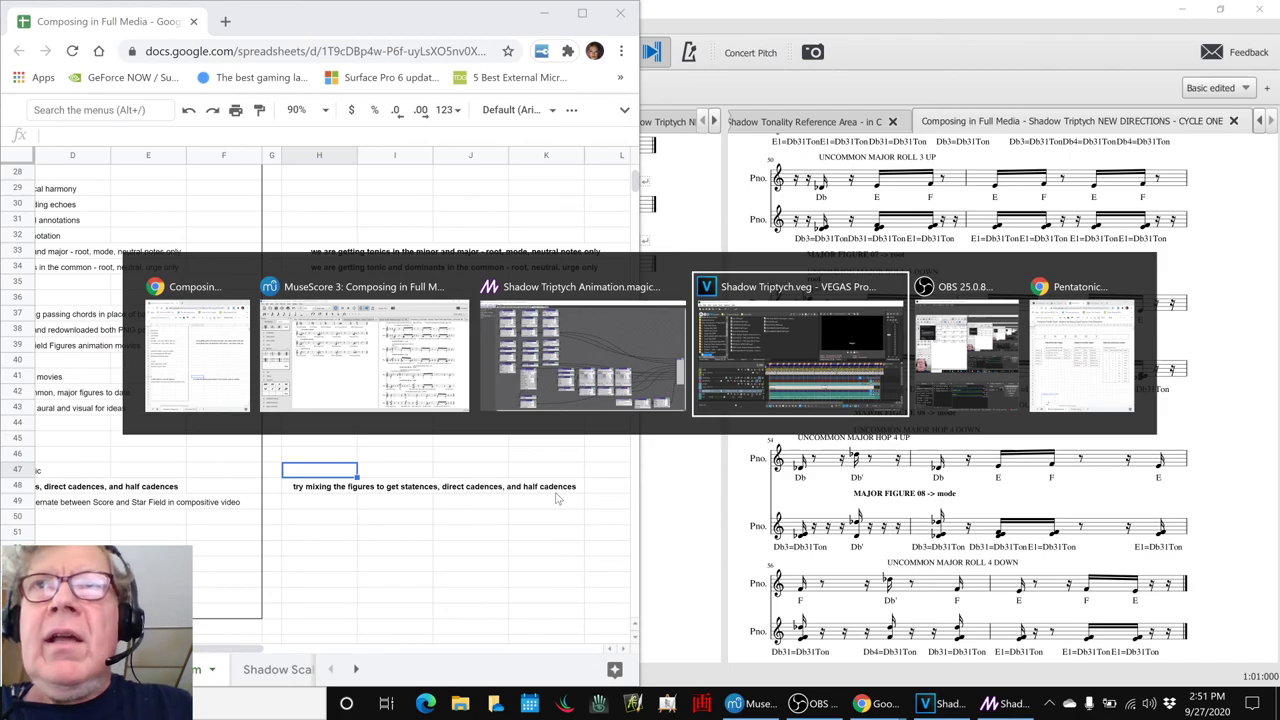
key("alt+Tab")
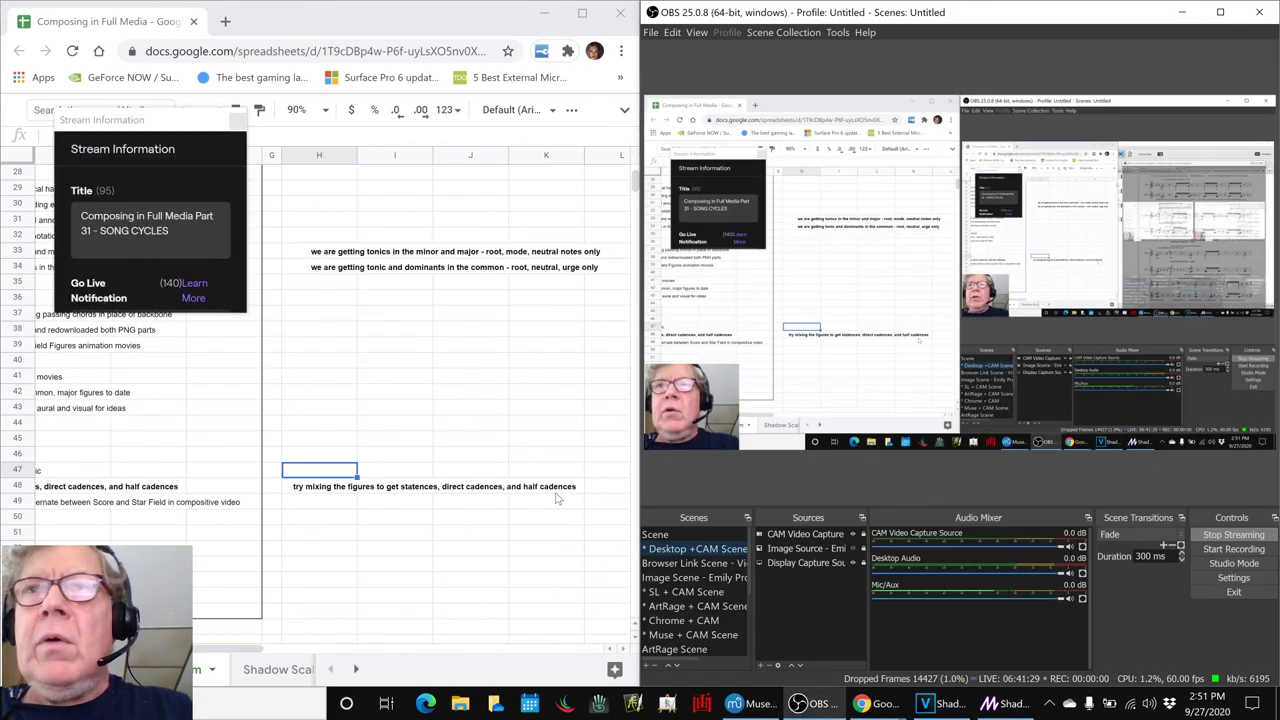